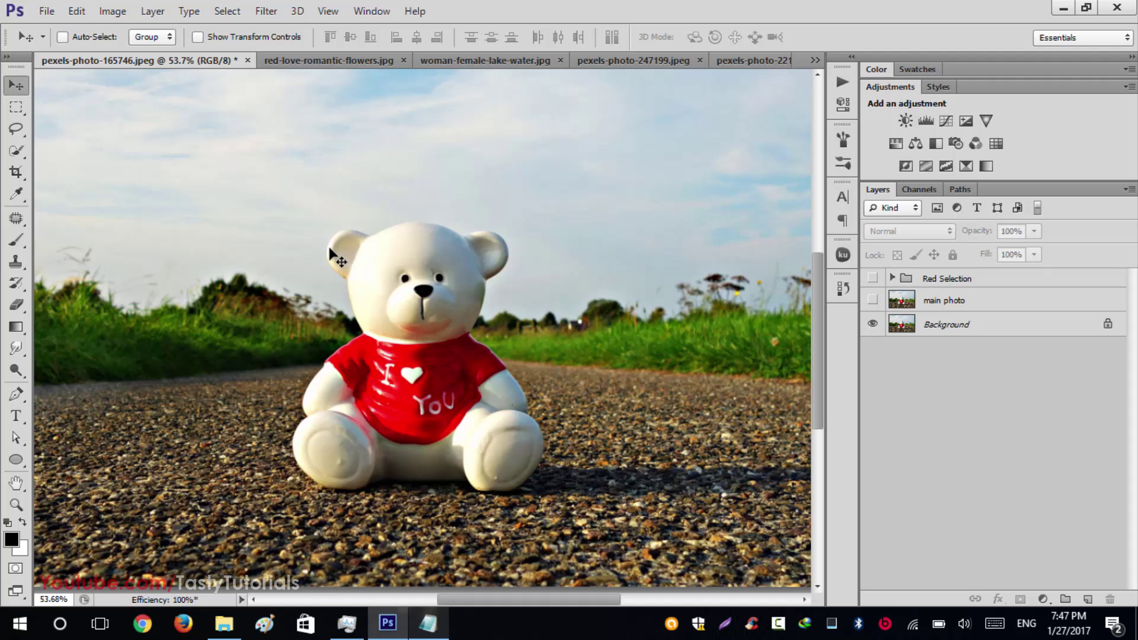
Examine the original teddy bear photo, looking at the red shirt up close and at the whole scene
scroll(338, 247, down, 2)
scroll(304, 411, up, 1)
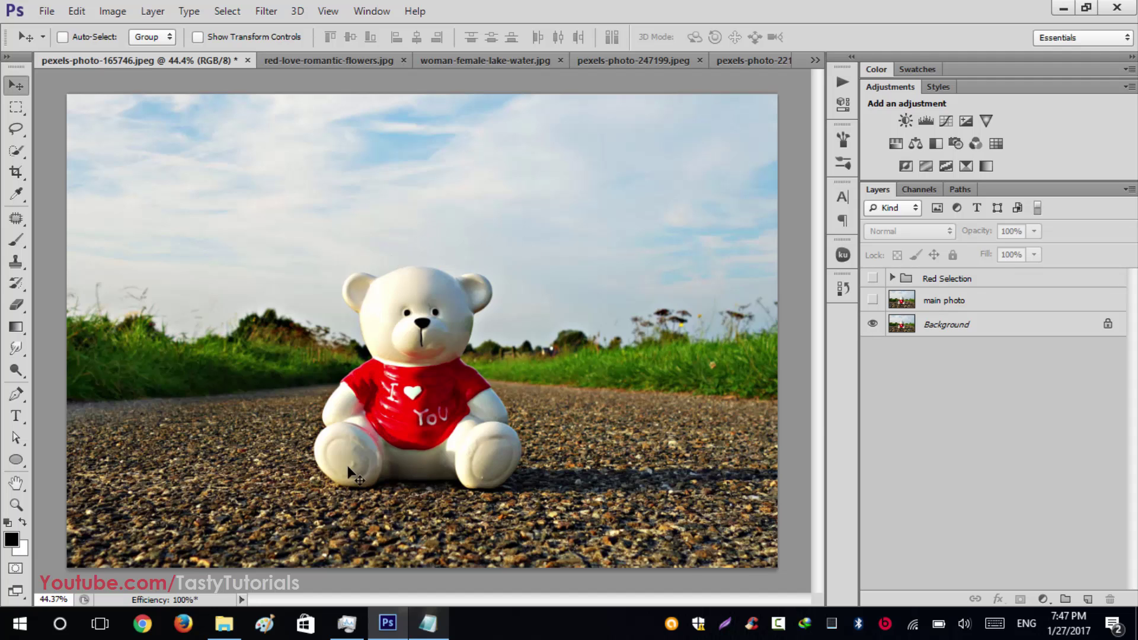
scroll(368, 434, up, 1)
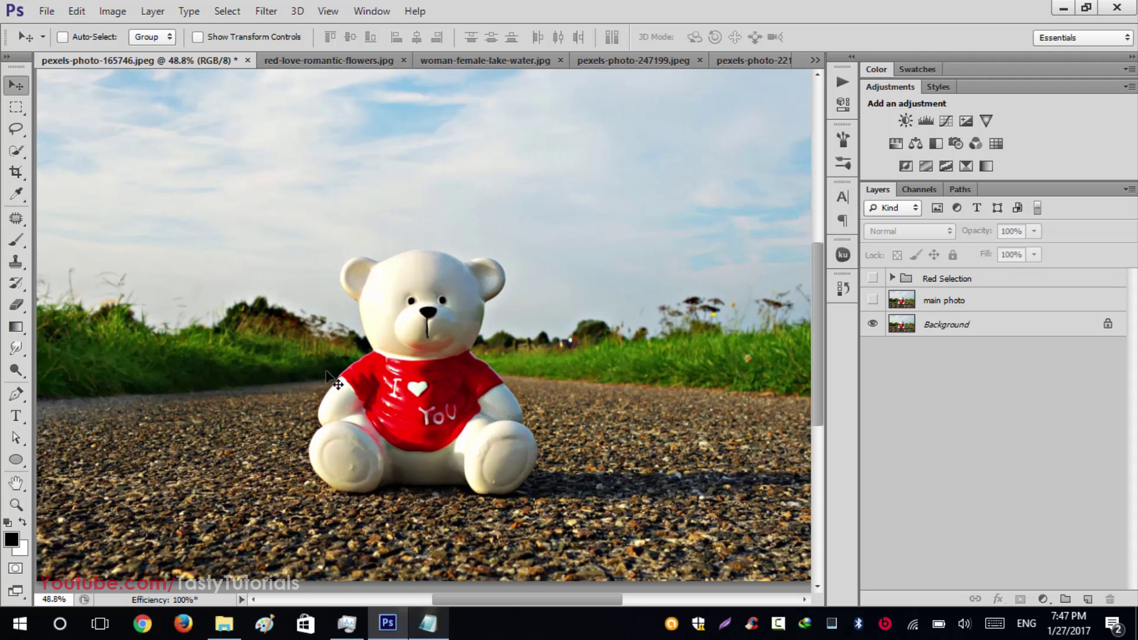
scroll(386, 419, up, 4)
scroll(471, 417, up, 3)
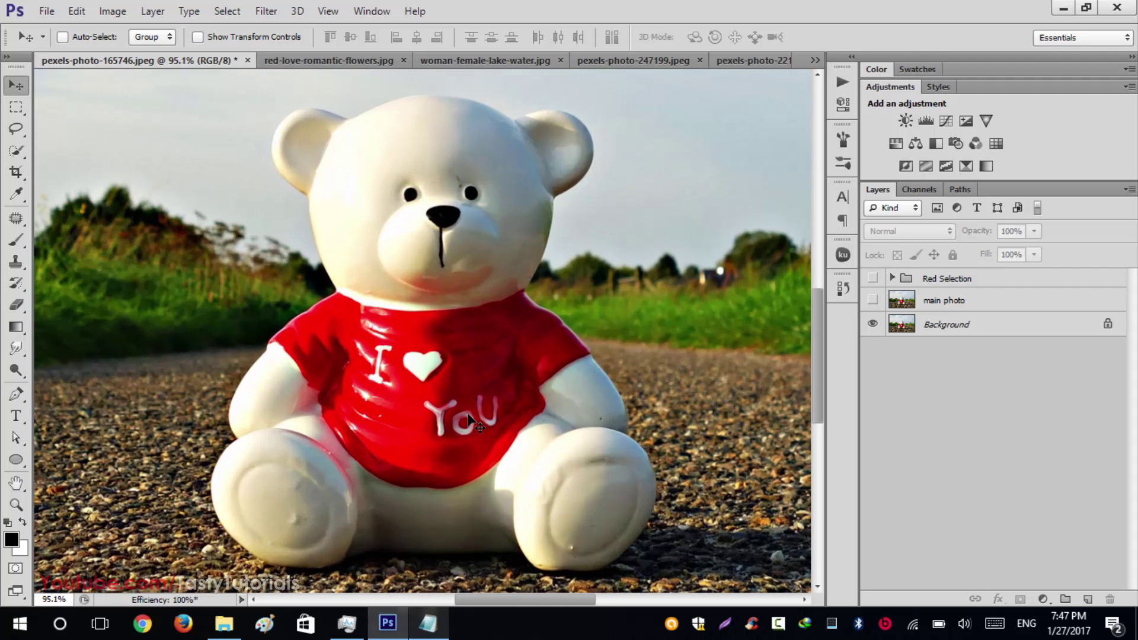
scroll(449, 438, down, 1)
scroll(418, 424, down, 2)
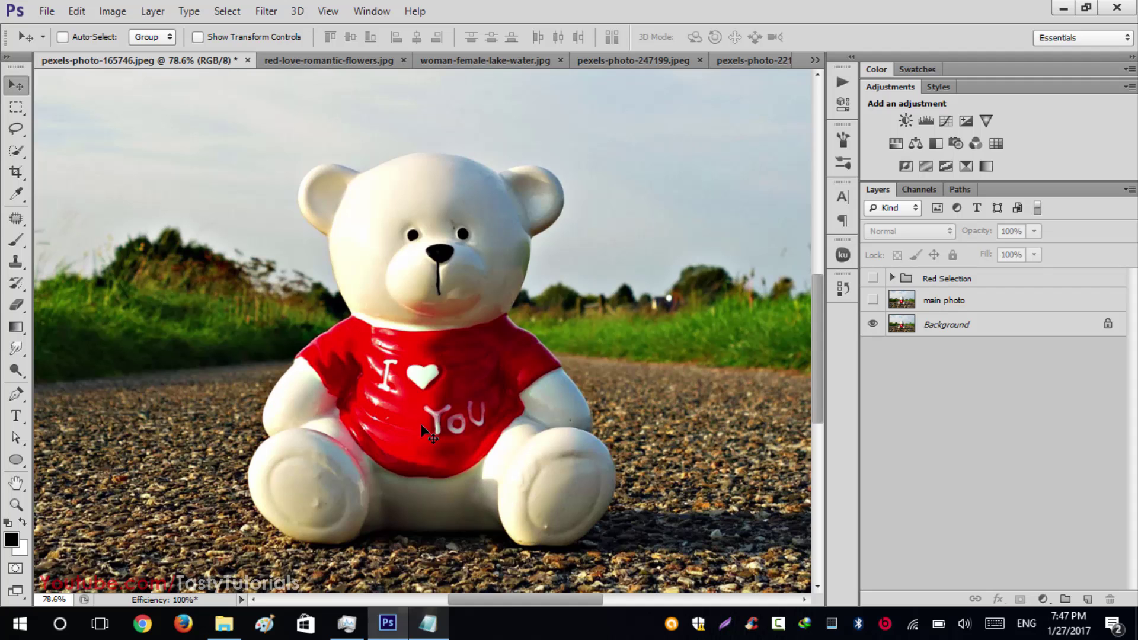
scroll(285, 332, down, 1)
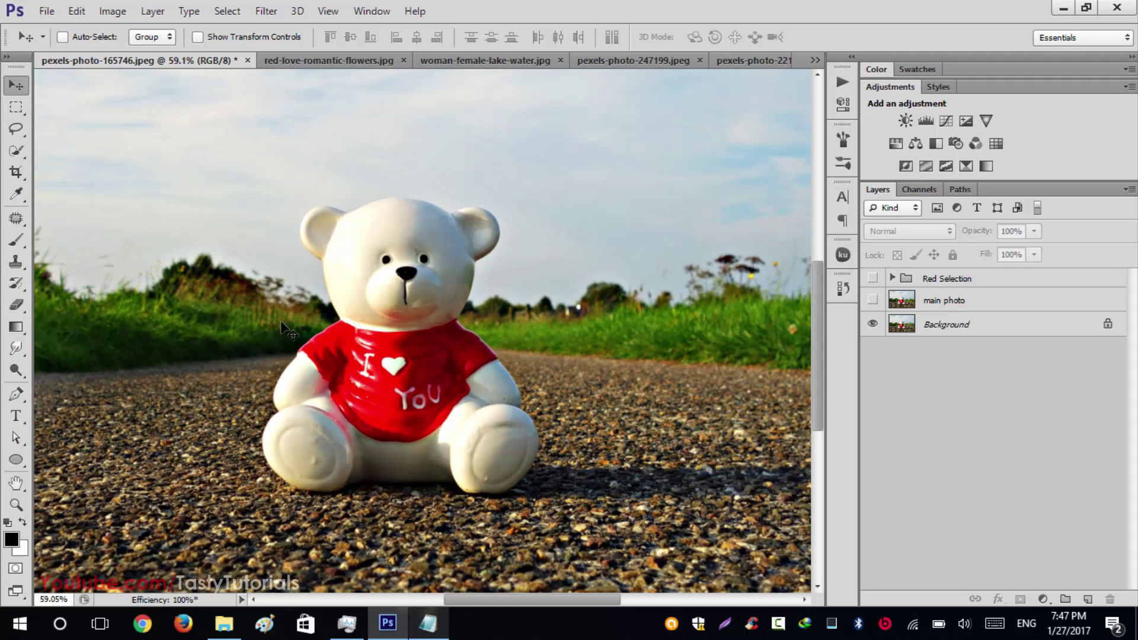
scroll(503, 385, down, 1)
scroll(514, 397, down, 1)
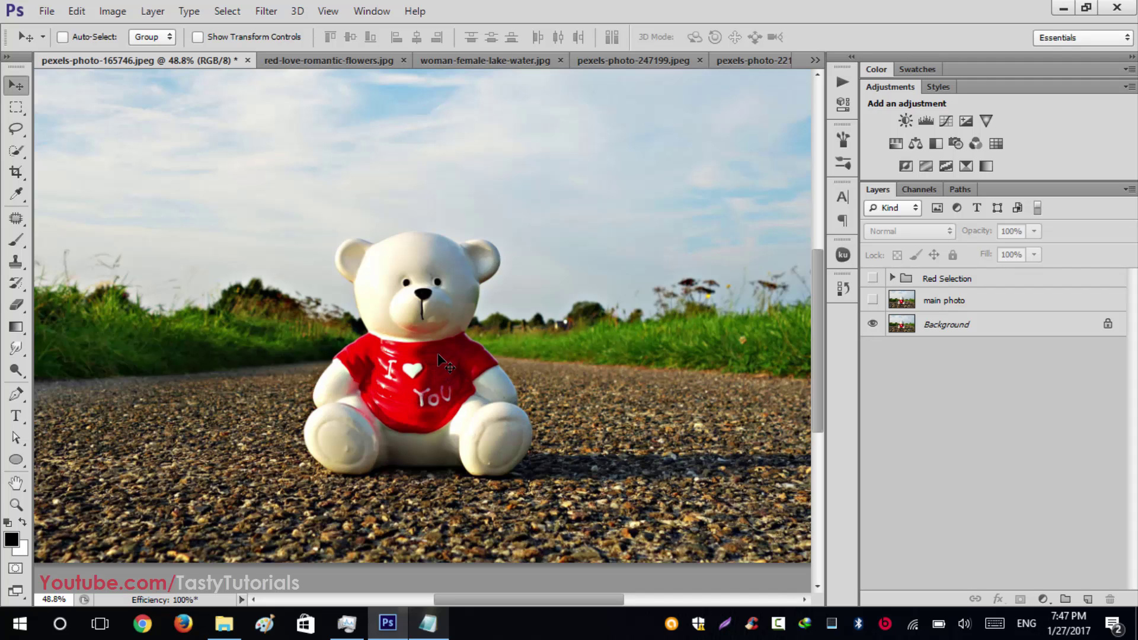
scroll(433, 357, up, 2)
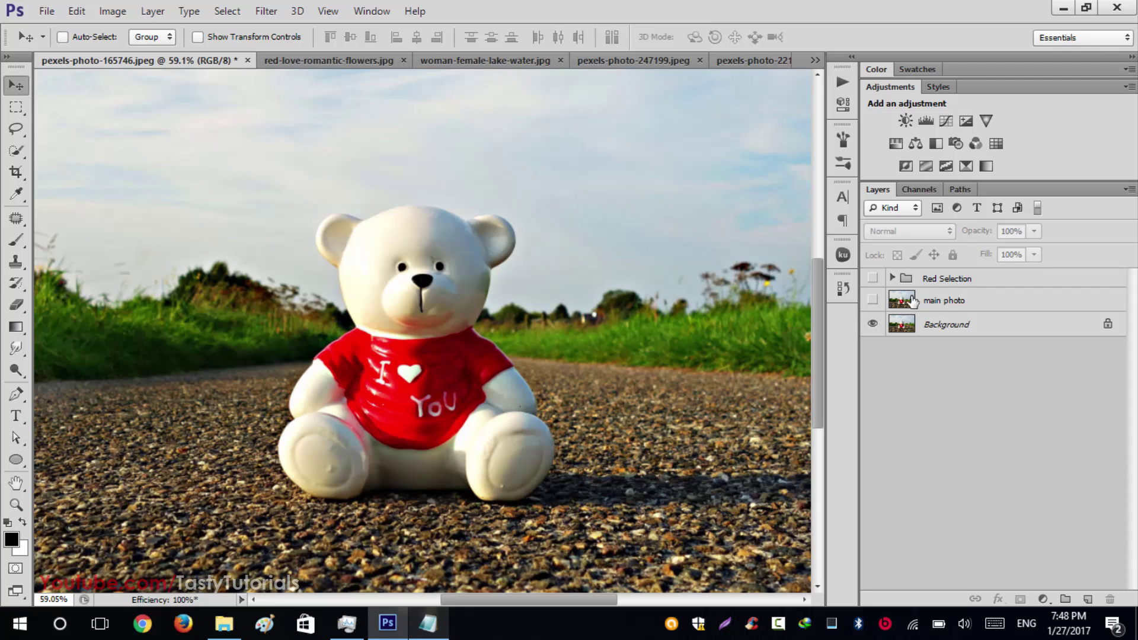
Show the main photo layer and the Red Selection group, and inspect the selective red effect on the bear's shirt
click(872, 300)
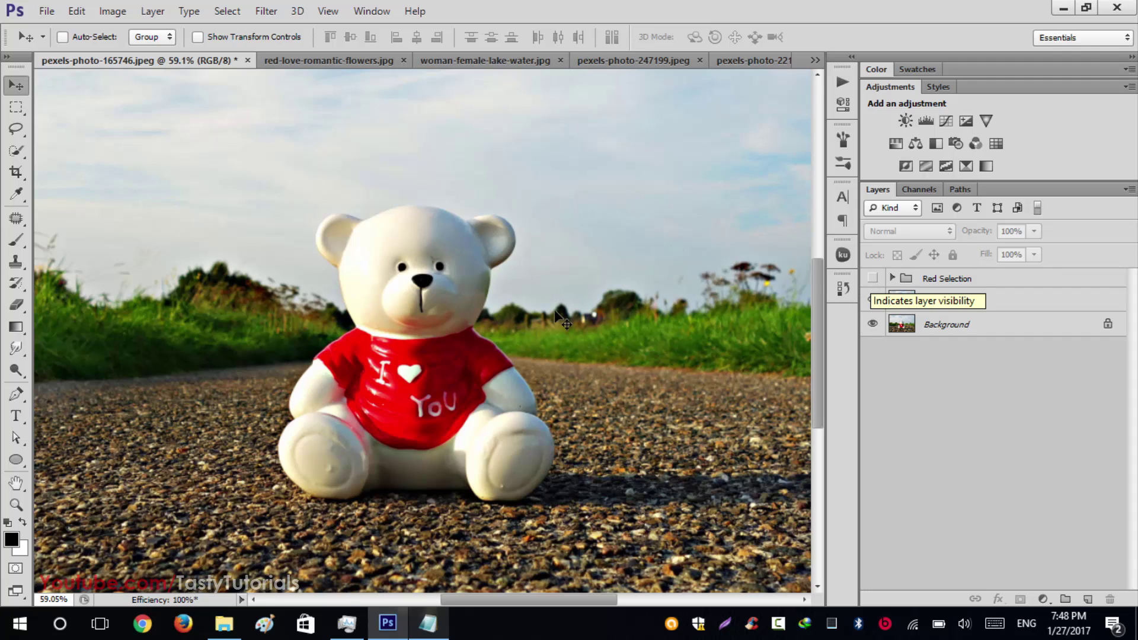
click(872, 279)
key(ctrl+0)
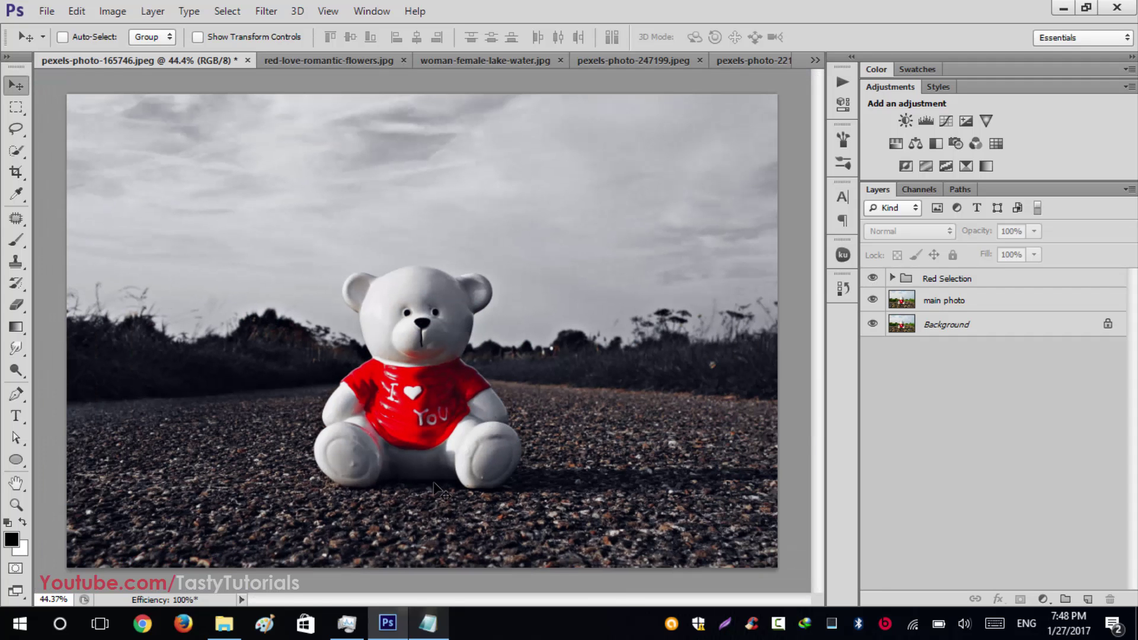
scroll(350, 509, up, 1)
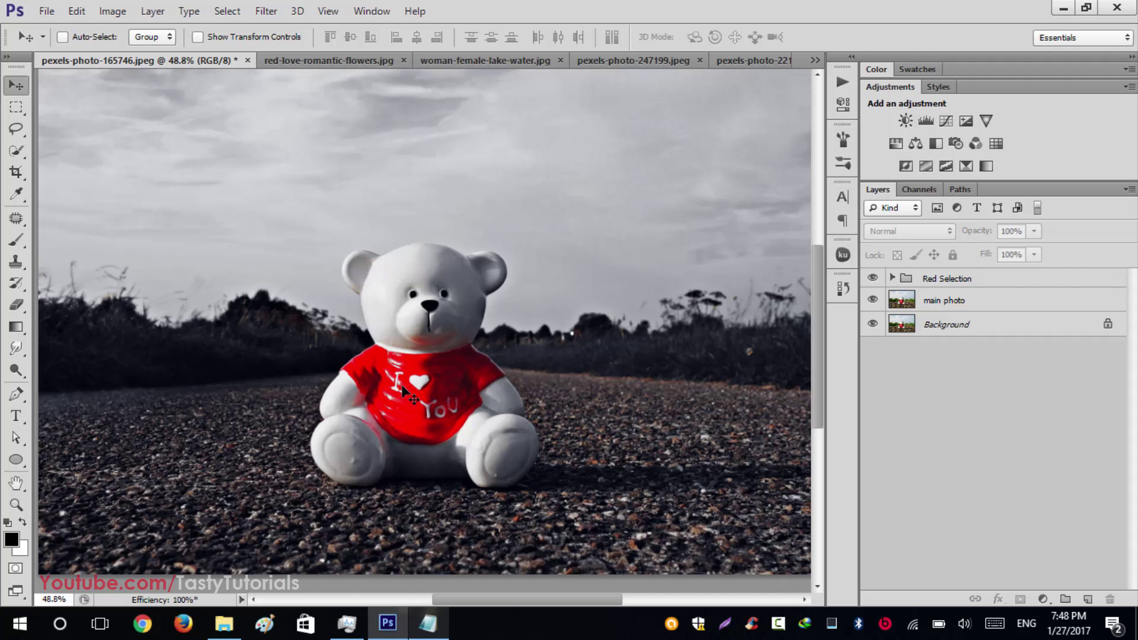
scroll(404, 391, up, 5)
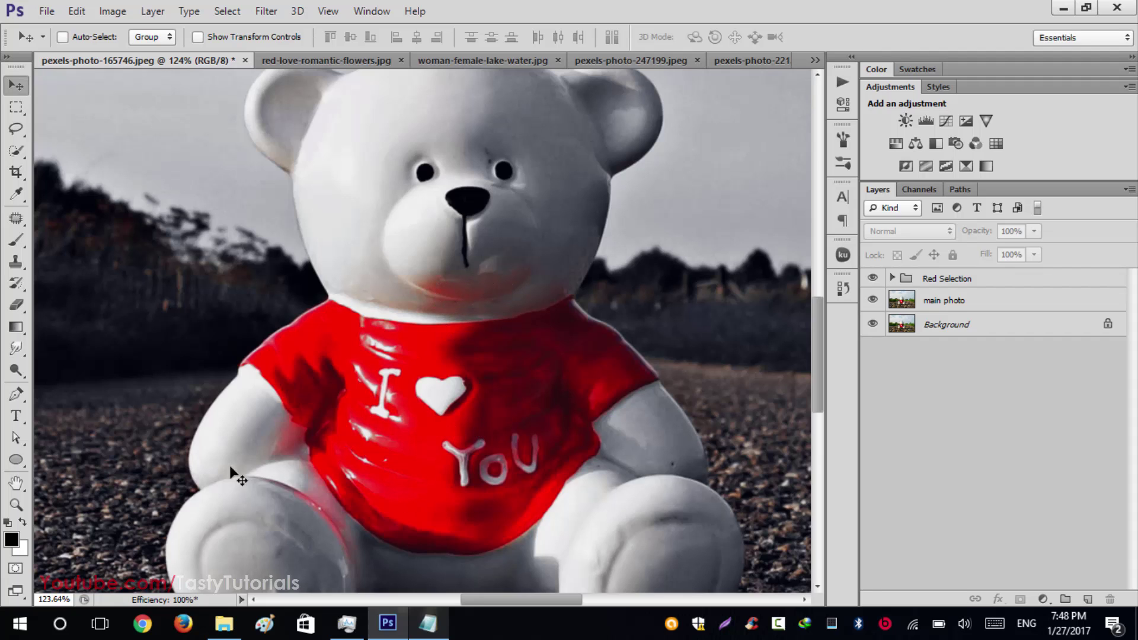
scroll(237, 481, down, 5)
scroll(239, 483, down, 1)
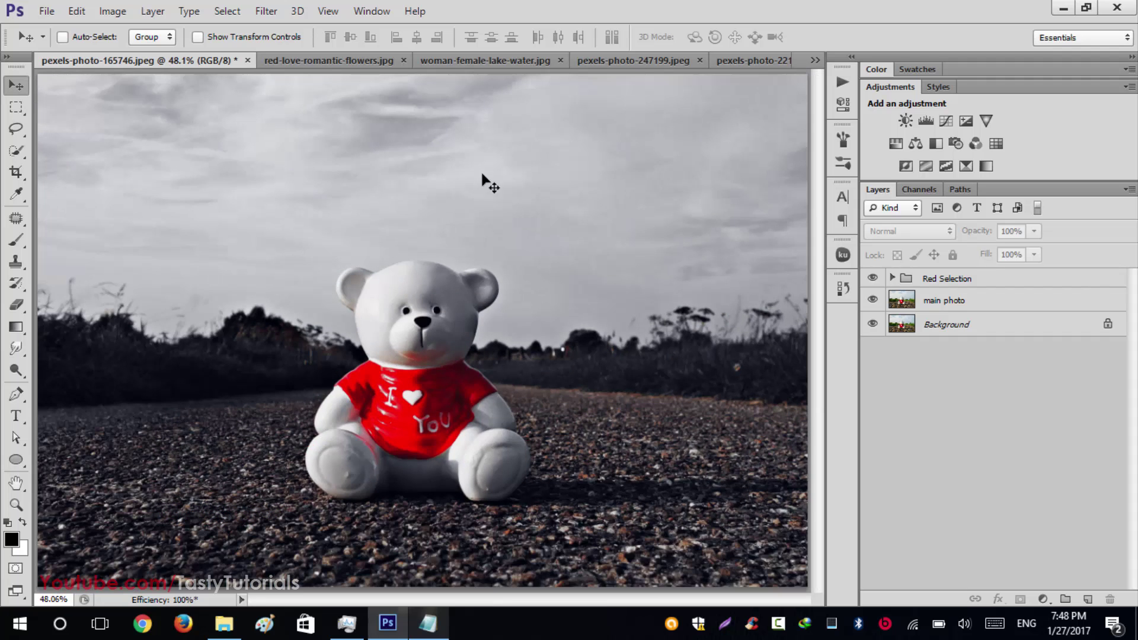
scroll(433, 463, up, 5)
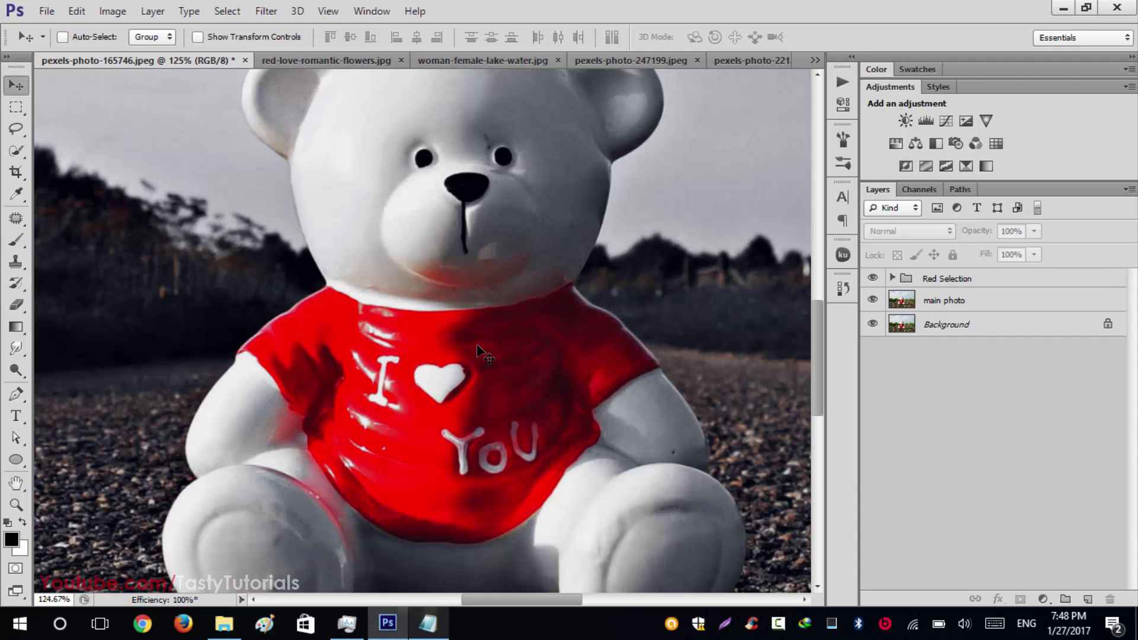
Expand the Red Selection group and compare the image with and without each of the two black overlay layers
click(892, 278)
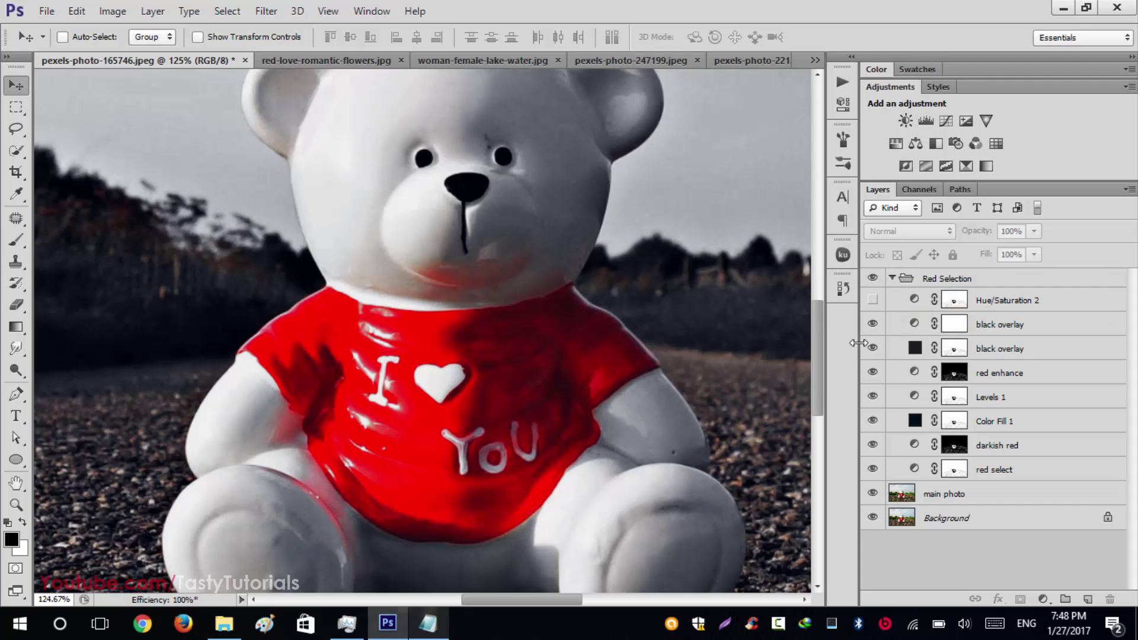
click(873, 324)
click(872, 324)
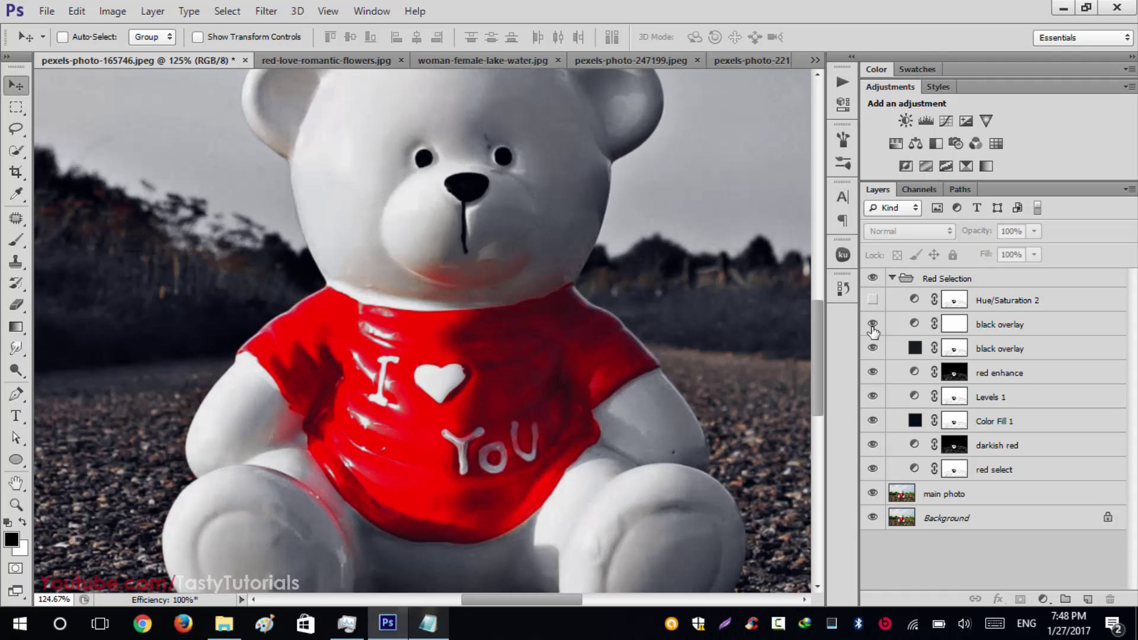
click(872, 348)
click(872, 349)
Compare the shirt with and without the red enhance layer and leave that layer hidden
click(872, 371)
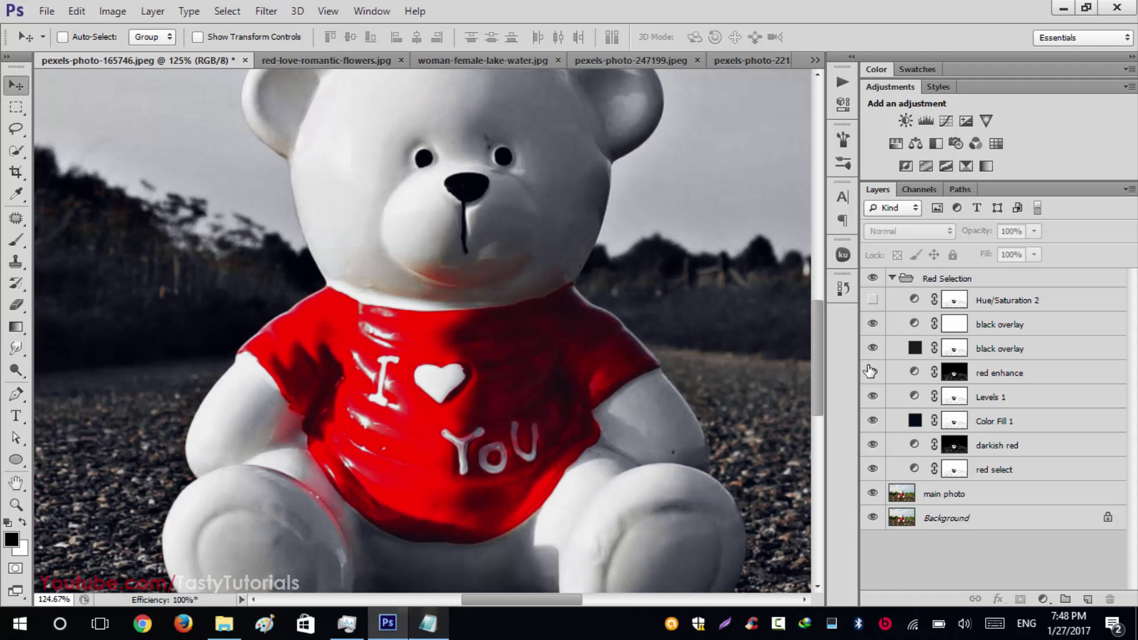
click(871, 372)
click(871, 372)
click(871, 372)
click(871, 371)
Compare the image with and without the Levels 1 adjustment layer
click(872, 397)
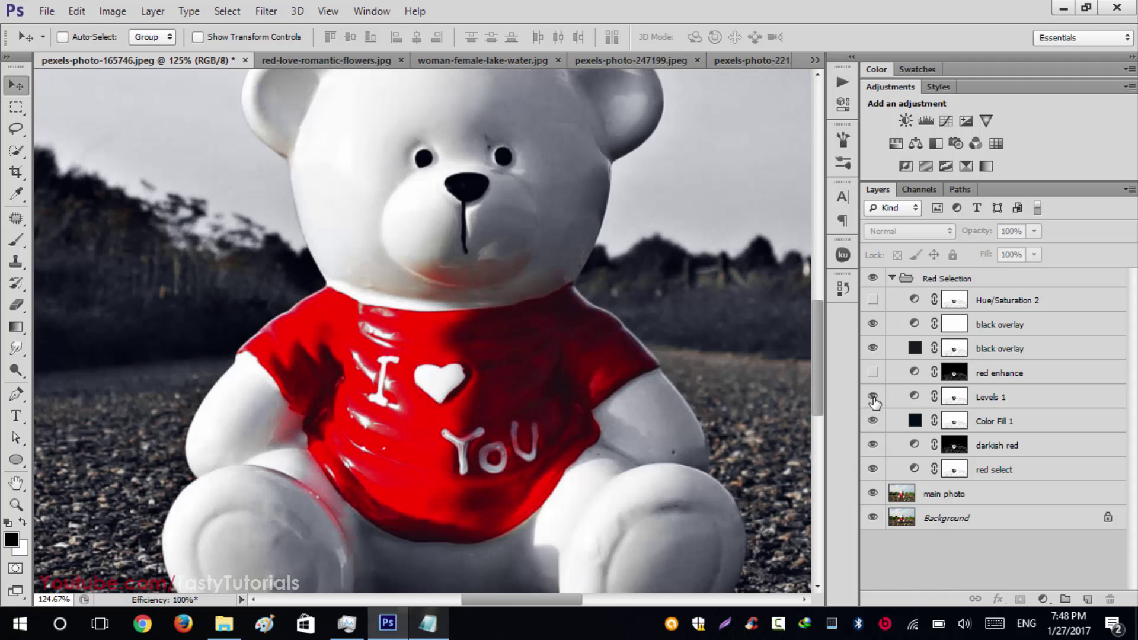
click(871, 397)
click(872, 396)
click(872, 396)
Hide the Color Fill 1 layer and compare the image with the whole Red Selection group off and on
scroll(805, 400, down, 3)
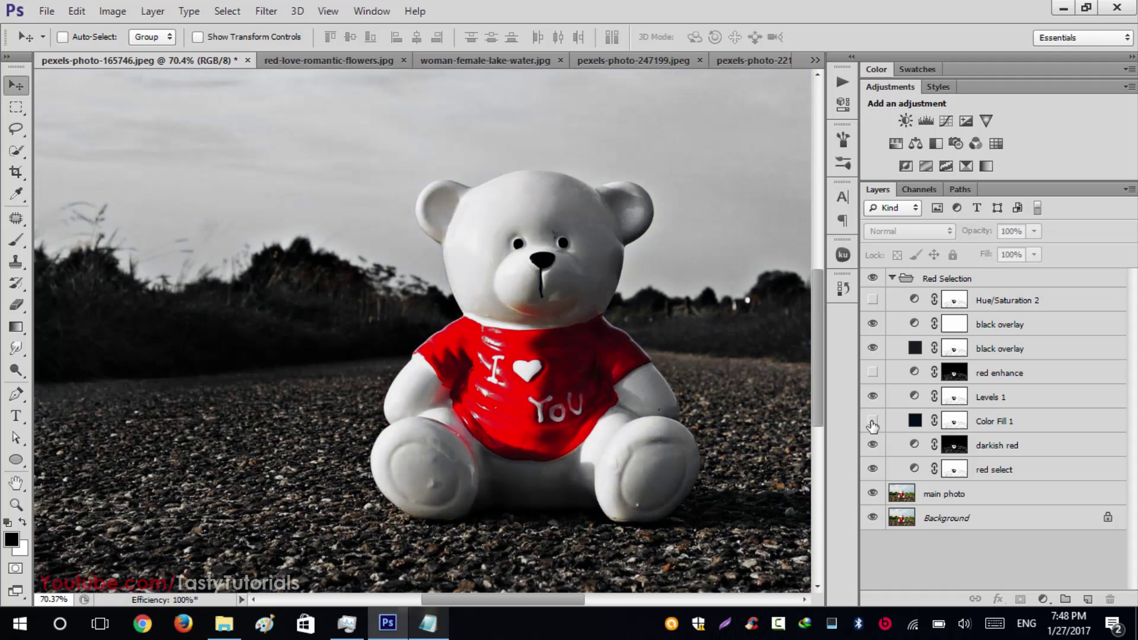
scroll(613, 409, down, 3)
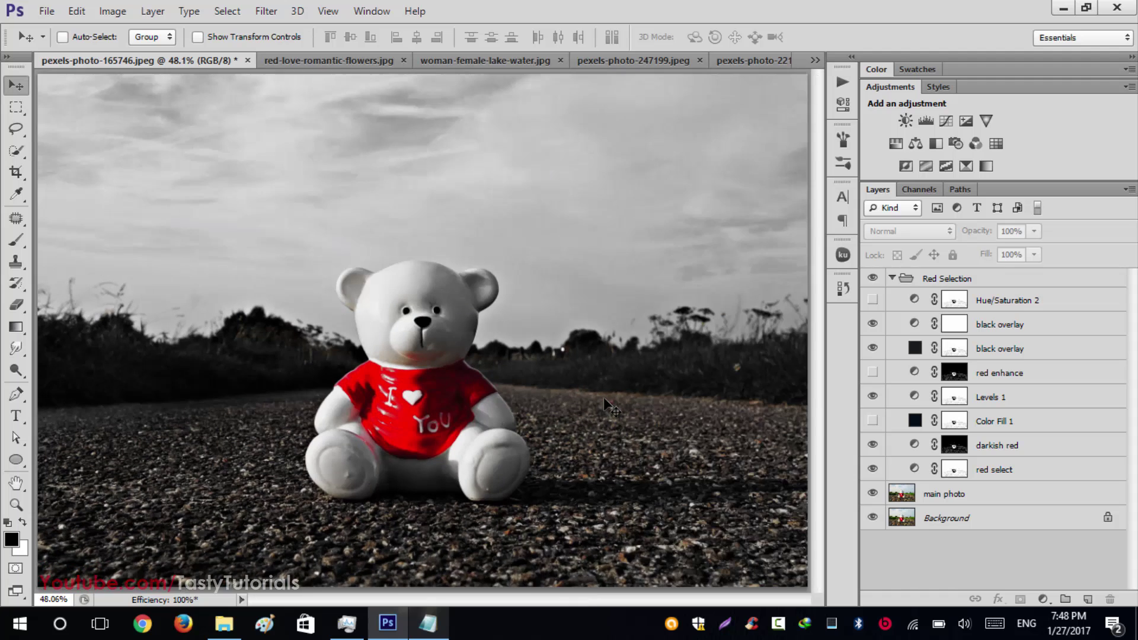
click(871, 422)
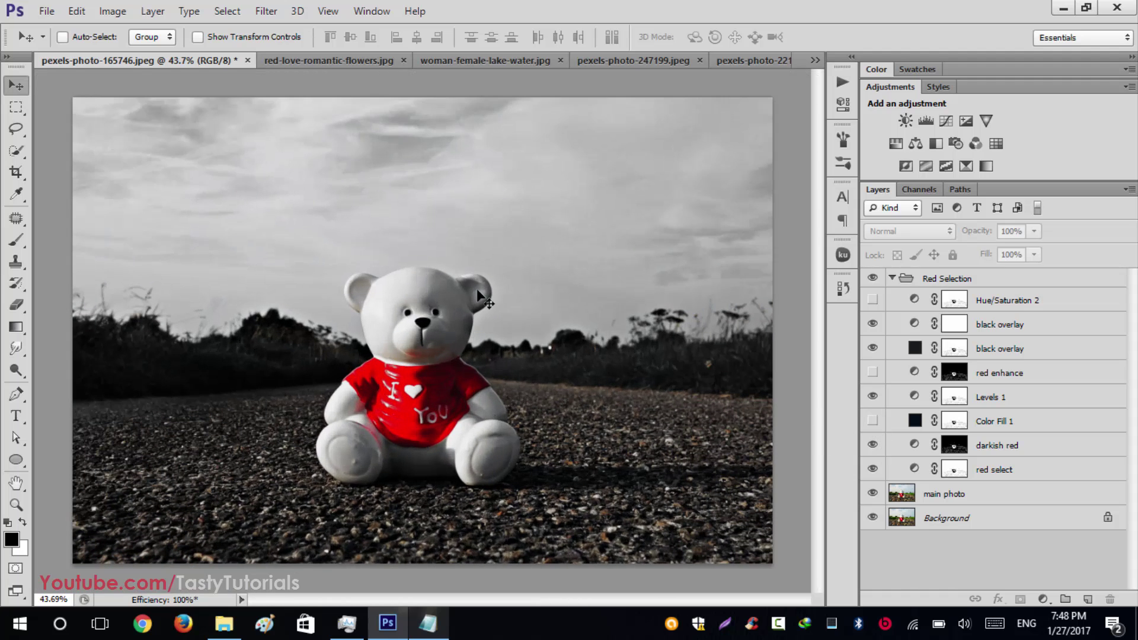
click(872, 278)
click(872, 278)
scroll(217, 424, up, 1)
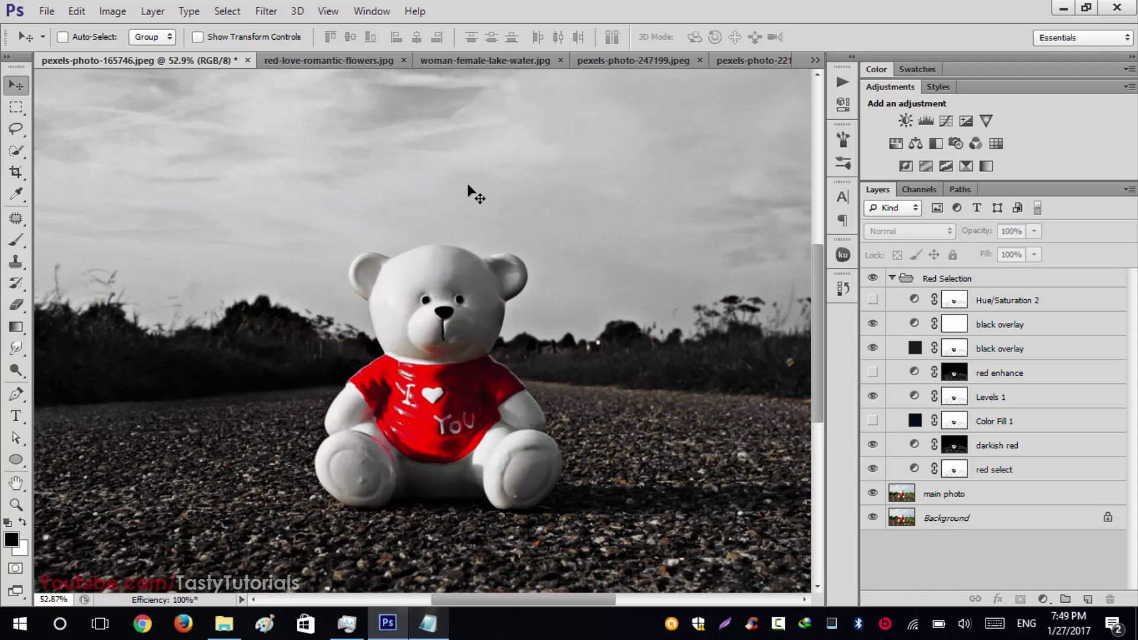
click(872, 421)
click(872, 421)
Compare the shirt's shadows with and without the darkish red layer and leave that layer hidden
click(872, 444)
click(872, 444)
click(872, 445)
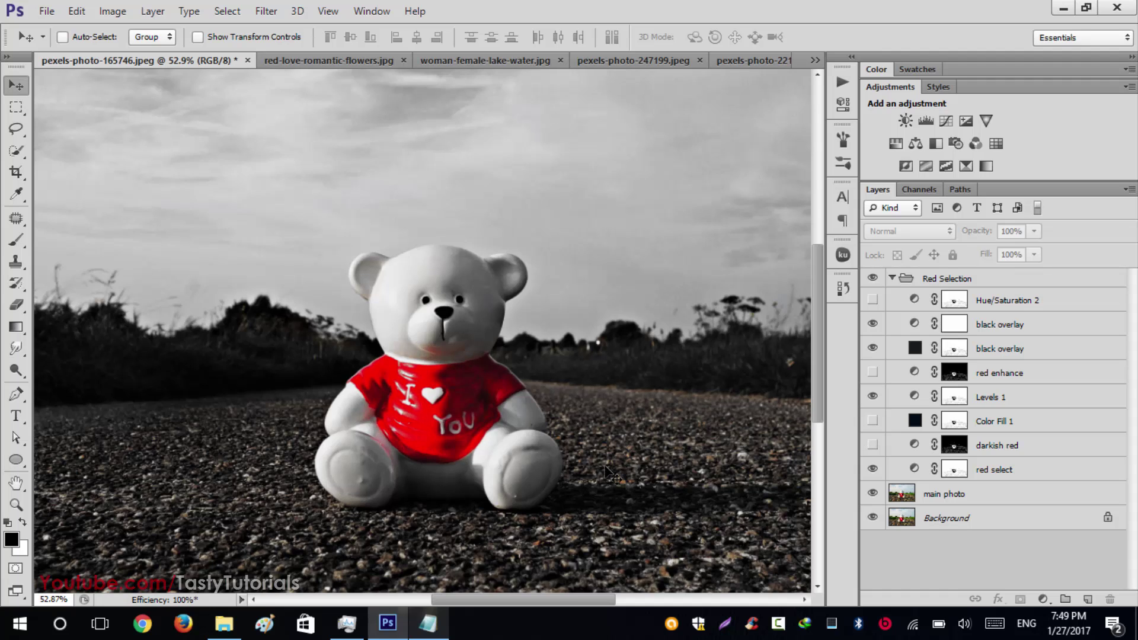
click(872, 445)
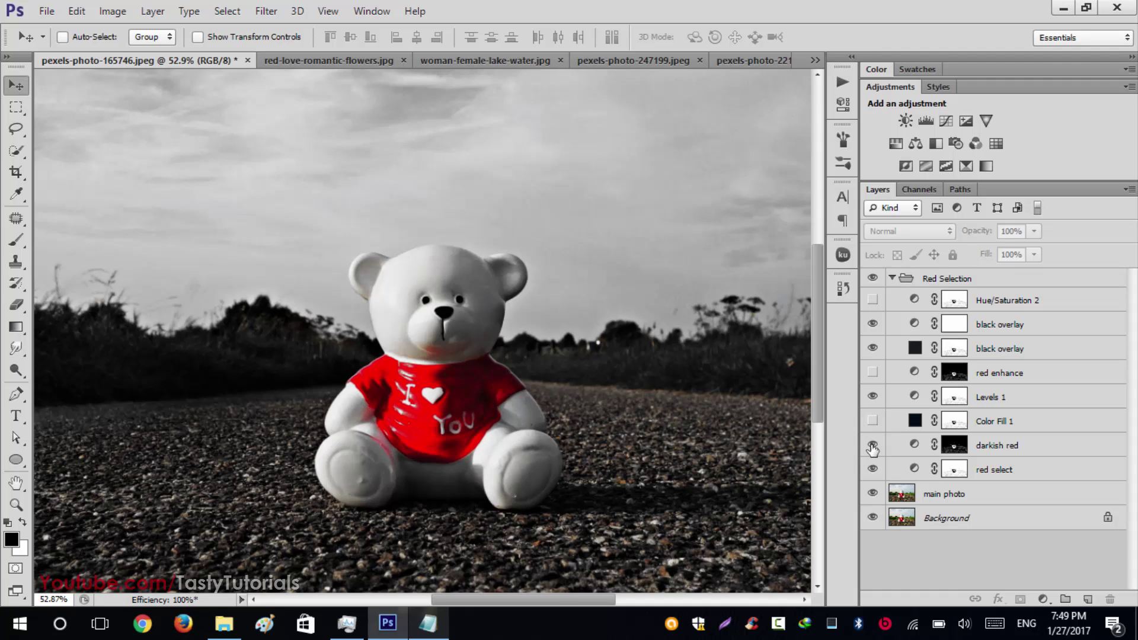
click(871, 445)
scroll(568, 442, up, 5)
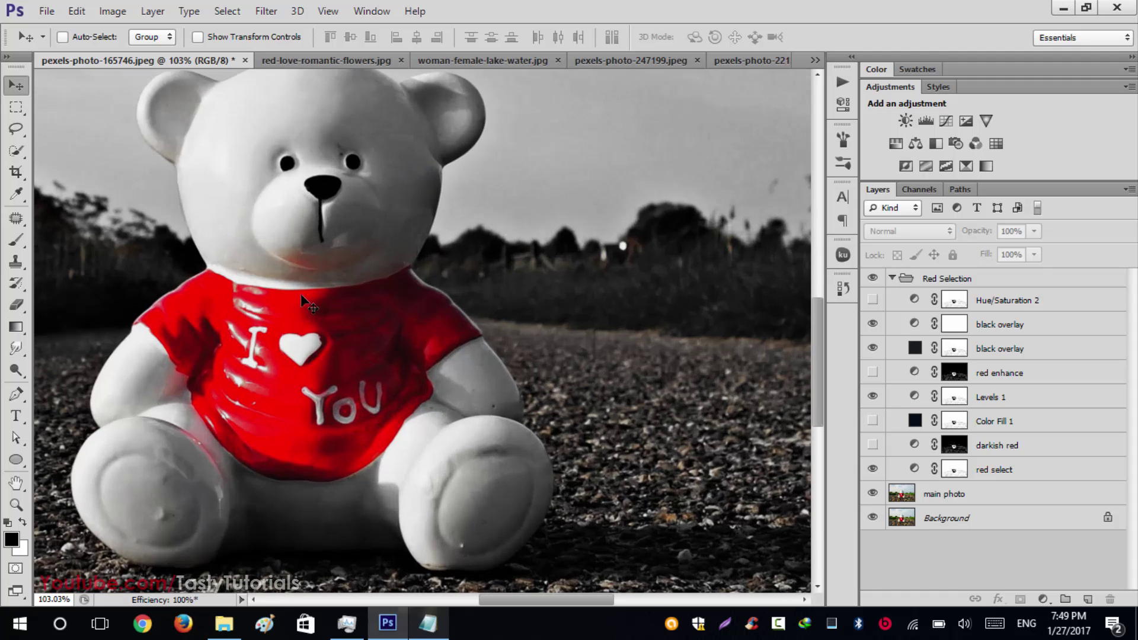
click(872, 445)
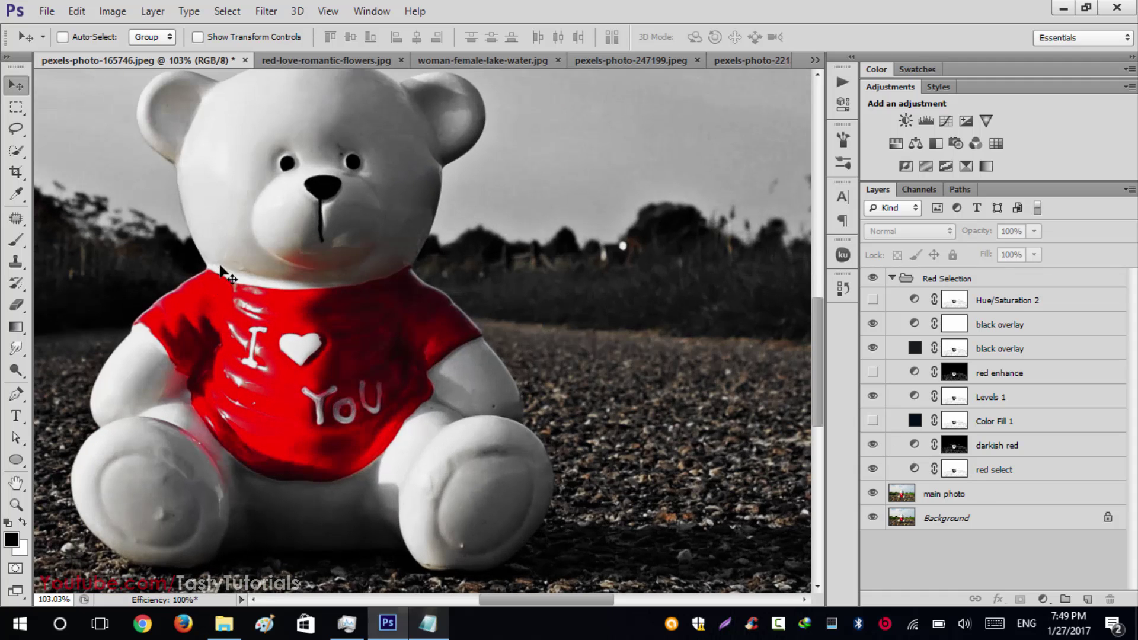
click(871, 445)
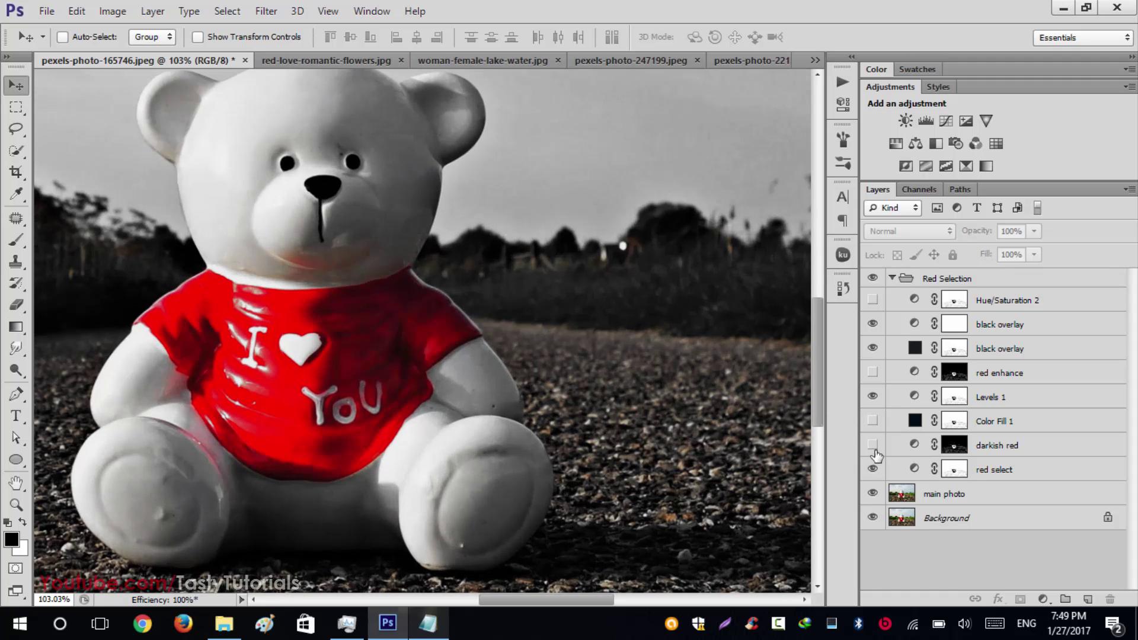
click(871, 445)
scroll(506, 424, down, 2)
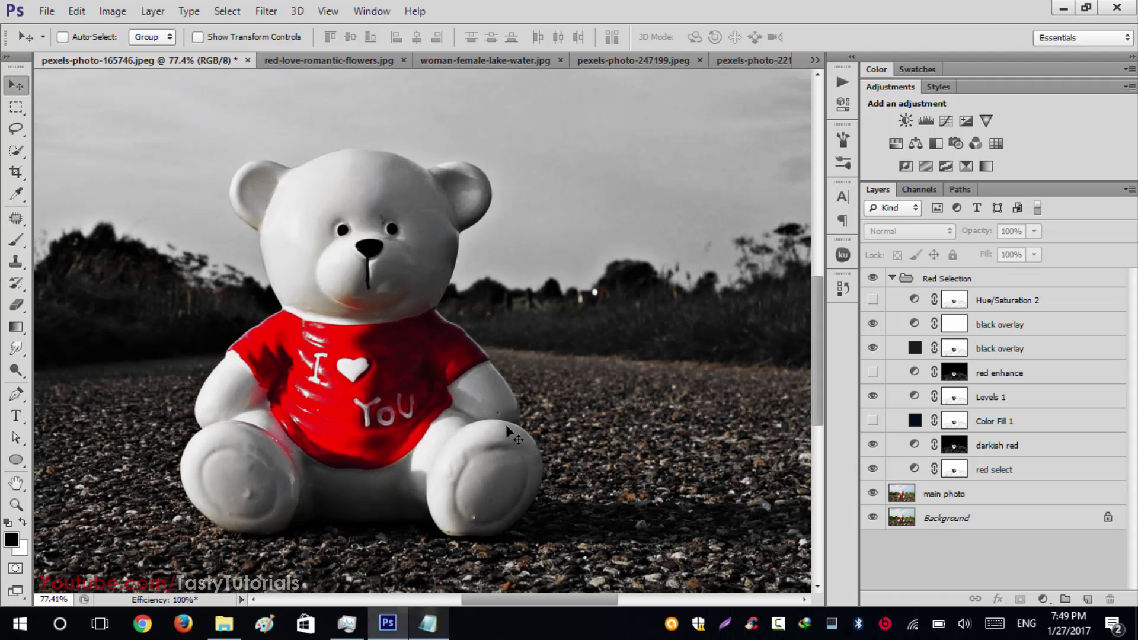
click(872, 445)
Compare the image with and without the red select layer
click(872, 469)
click(872, 469)
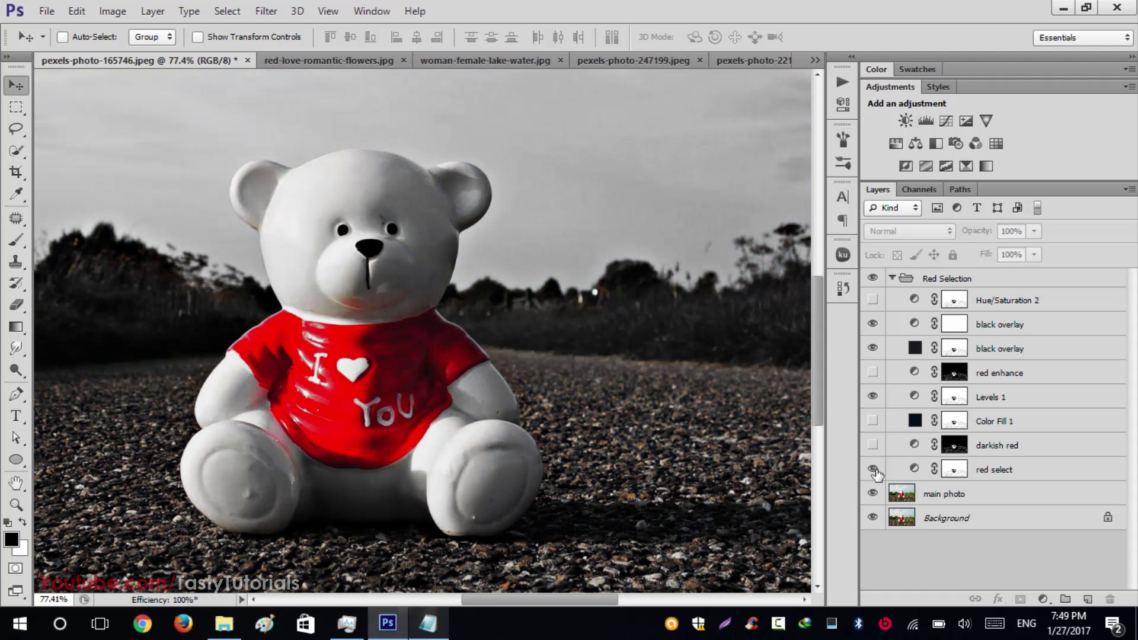
scroll(537, 391, down, 1)
click(871, 470)
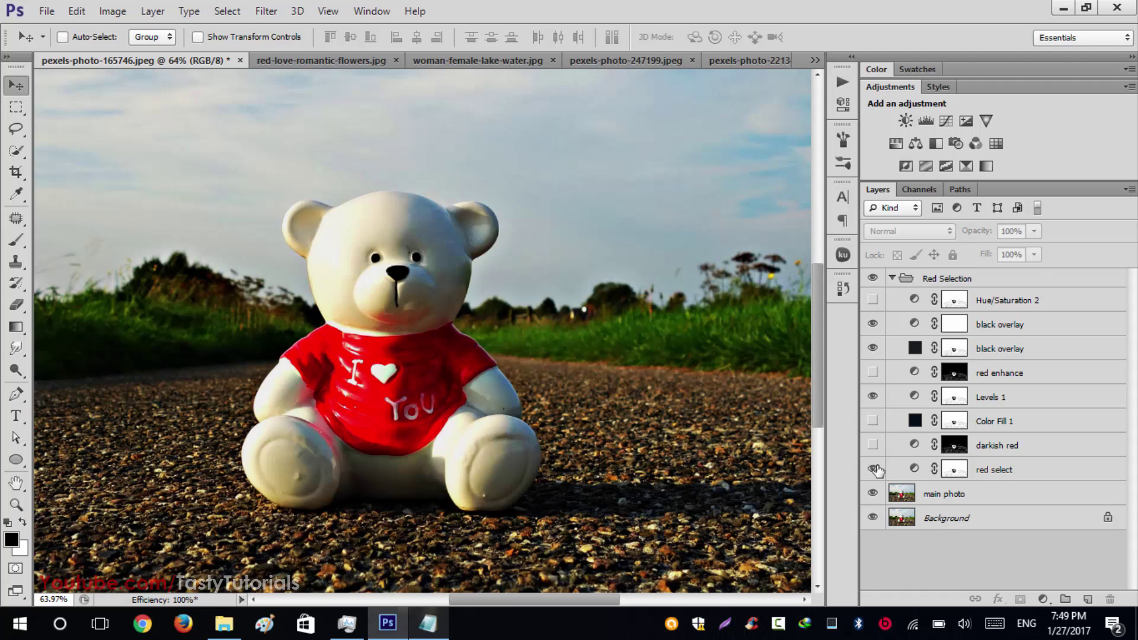
click(871, 469)
Set the red select layer's Hue/Saturation adjustment to hue +20 and lightness 0, and collapse the Red Selection group
double_click(913, 468)
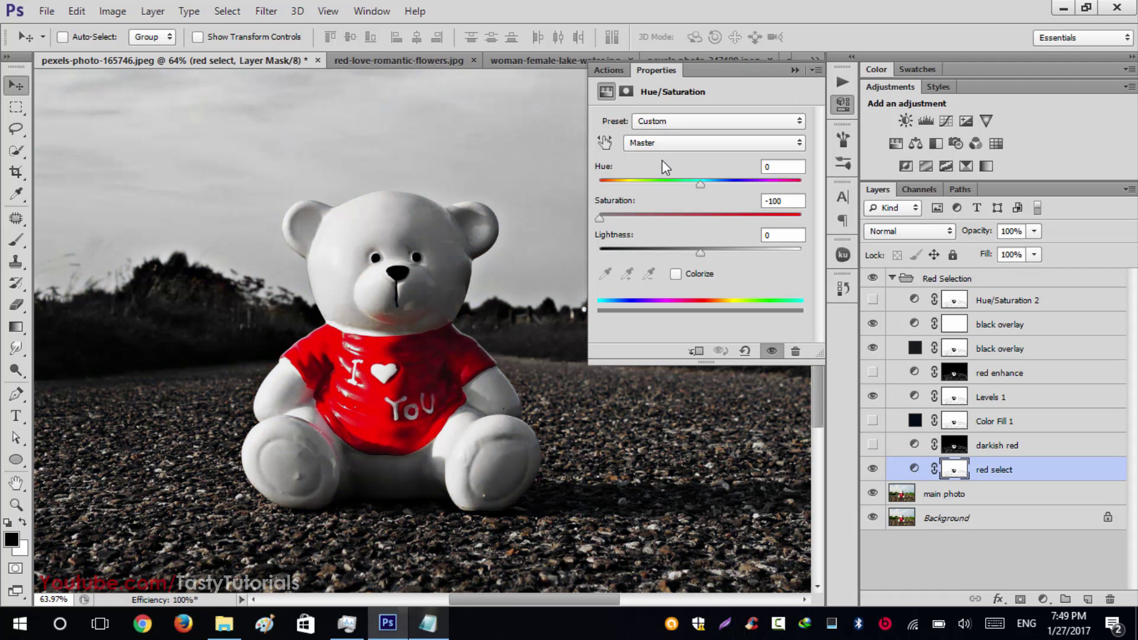
mouse_move(599, 220)
mouse_down()
mouse_move(709, 229)
mouse_move(588, 233)
mouse_move(758, 241)
mouse_move(592, 236)
mouse_up()
mouse_move(699, 251)
mouse_down()
mouse_move(685, 251)
mouse_move(705, 256)
mouse_up()
click(764, 235)
text(0)
drag(685, 186, 662, 186)
click(685, 185)
click(710, 184)
click(720, 184)
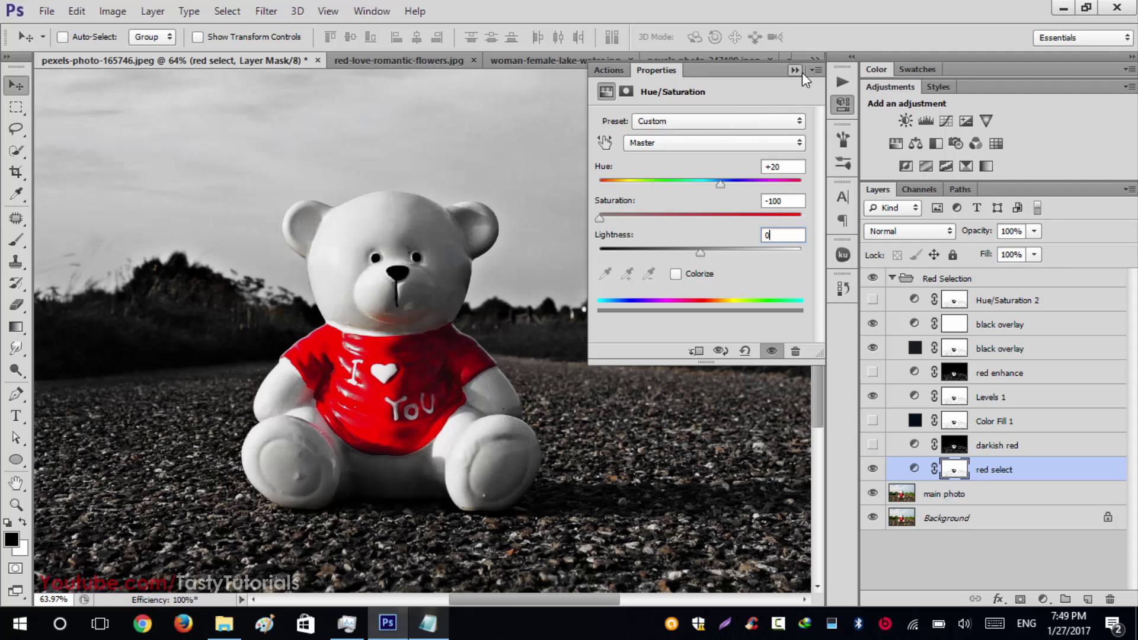
double_click(741, 73)
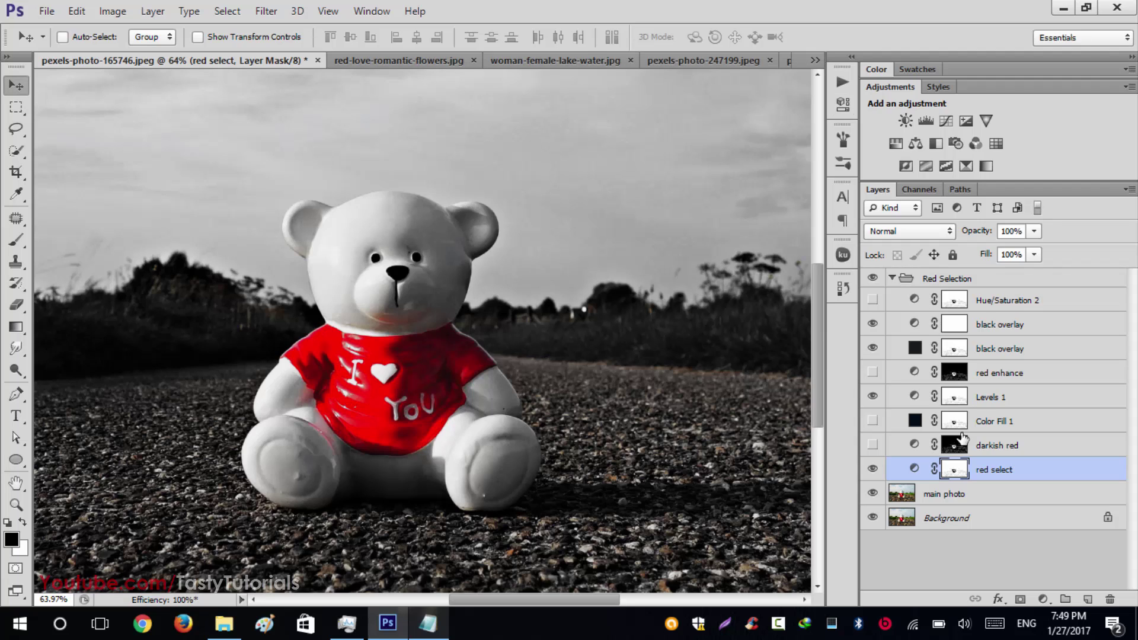
click(892, 278)
Switch to red-love-romantic-flowers.jpg and show its main photo layer and Red Selection group
click(335, 58)
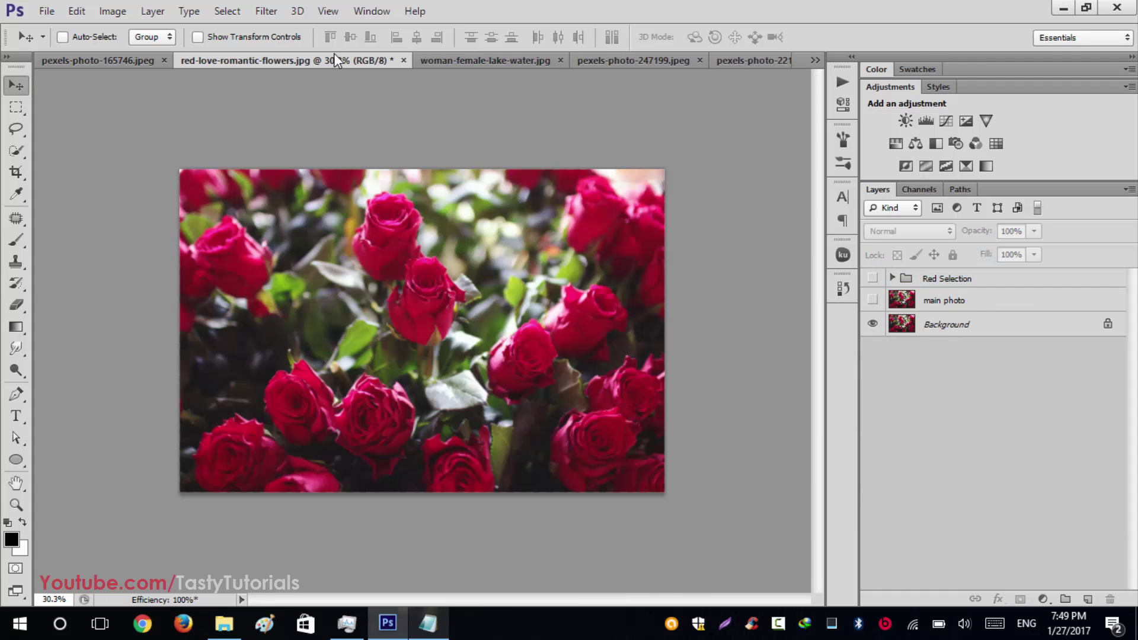
scroll(423, 333, up, 2)
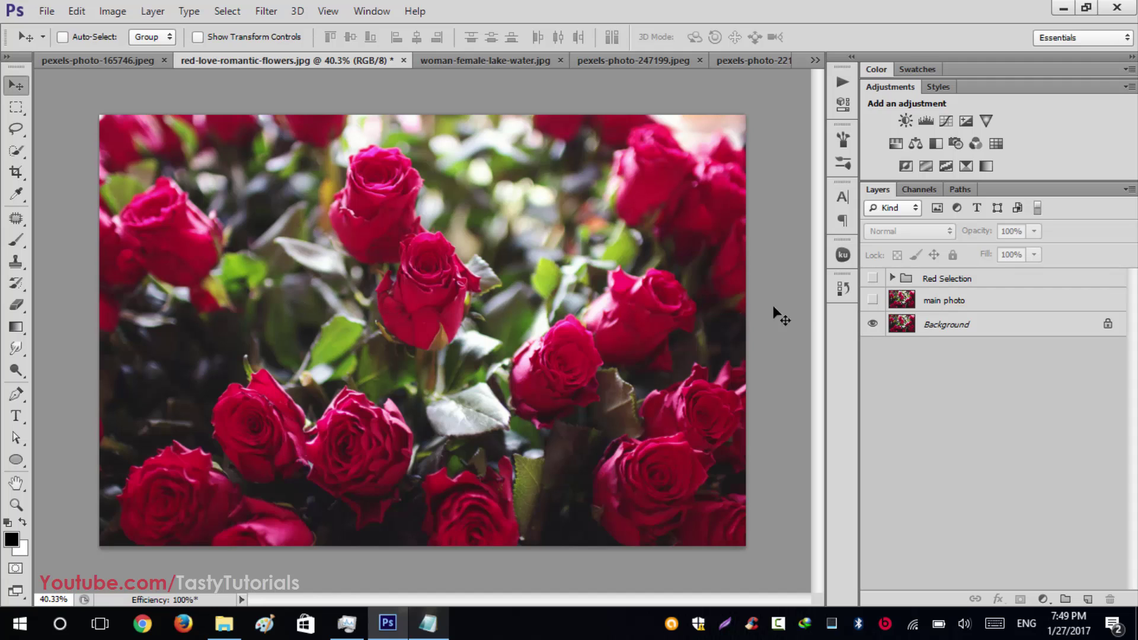
click(871, 300)
click(871, 278)
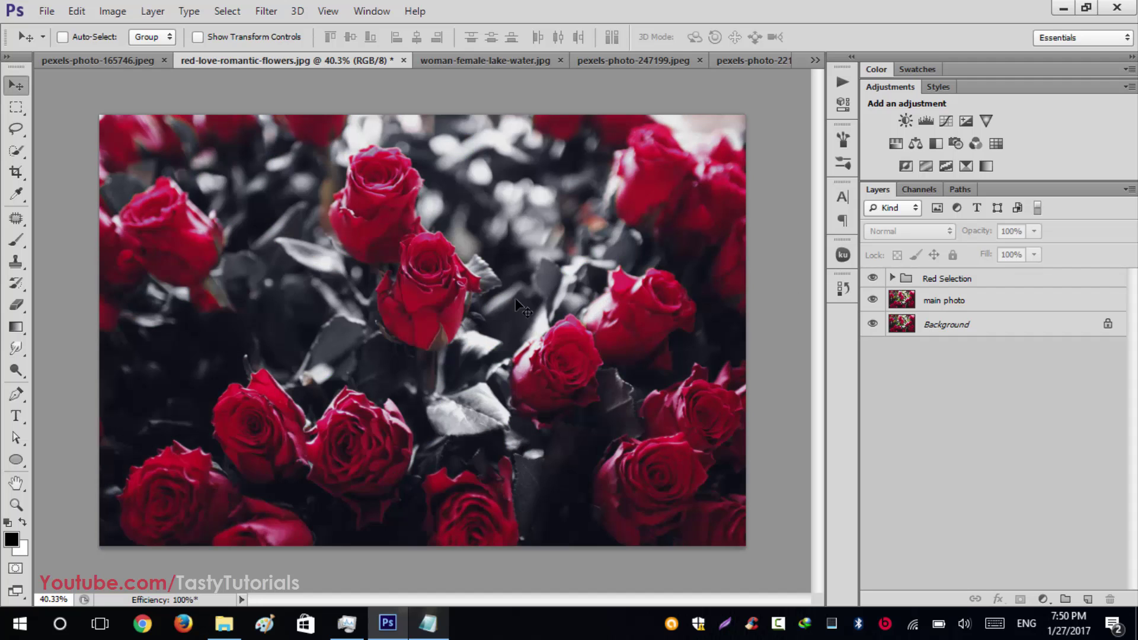
Add a Vibrance adjustment layer above the Red Selection group with vibrance +37 and slightly raised saturation
click(871, 279)
click(872, 278)
click(986, 120)
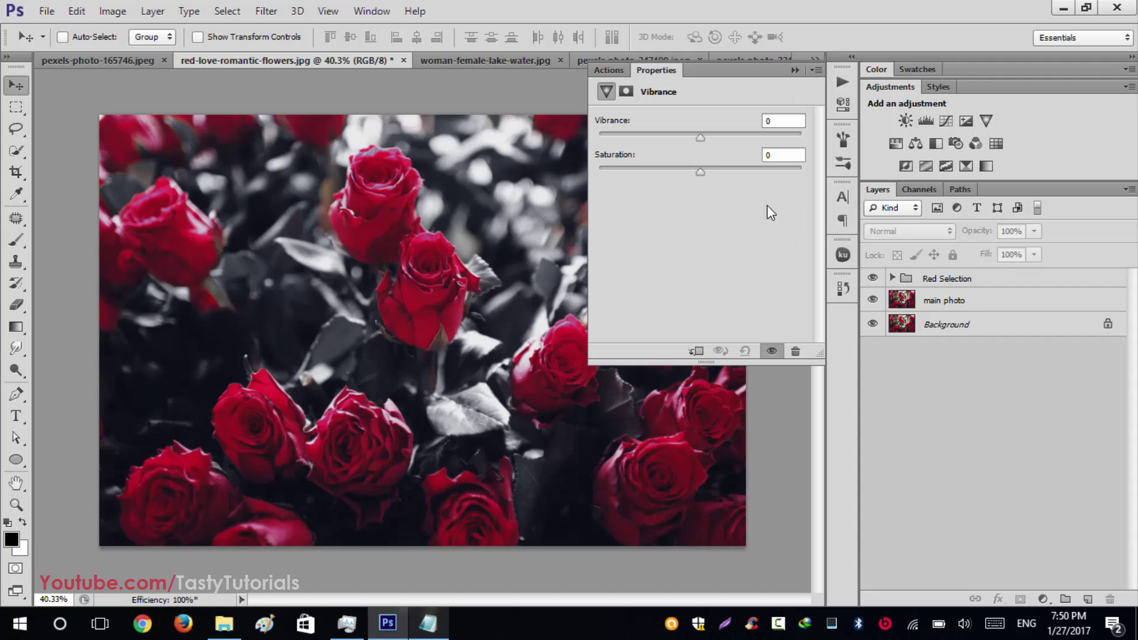
click(710, 136)
click(769, 138)
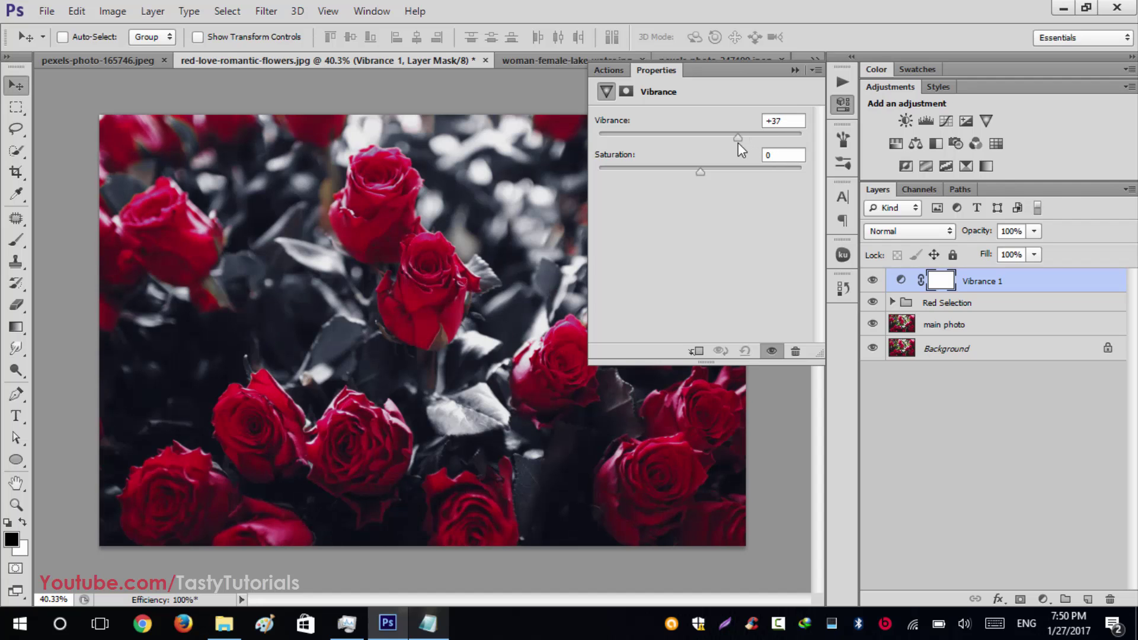
click(738, 142)
mouse_move(699, 172)
mouse_down()
mouse_move(720, 172)
mouse_move(706, 172)
mouse_up()
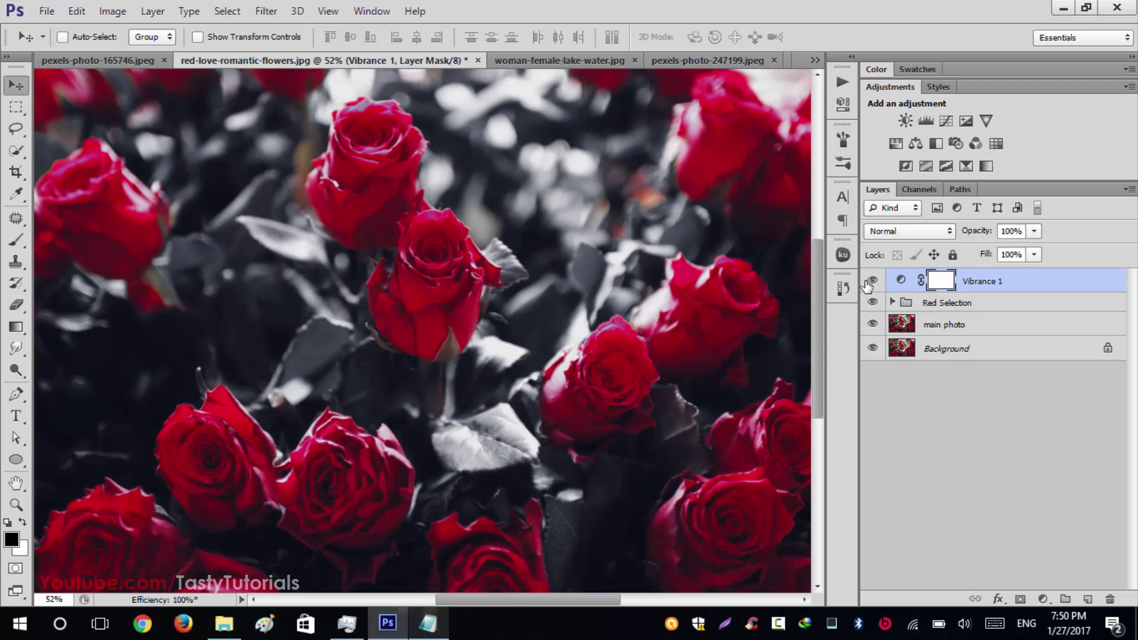
Compare the roses with and without the Vibrance adjustment layer, both close up and in the full image
click(870, 282)
click(870, 282)
scroll(638, 268, down, 2)
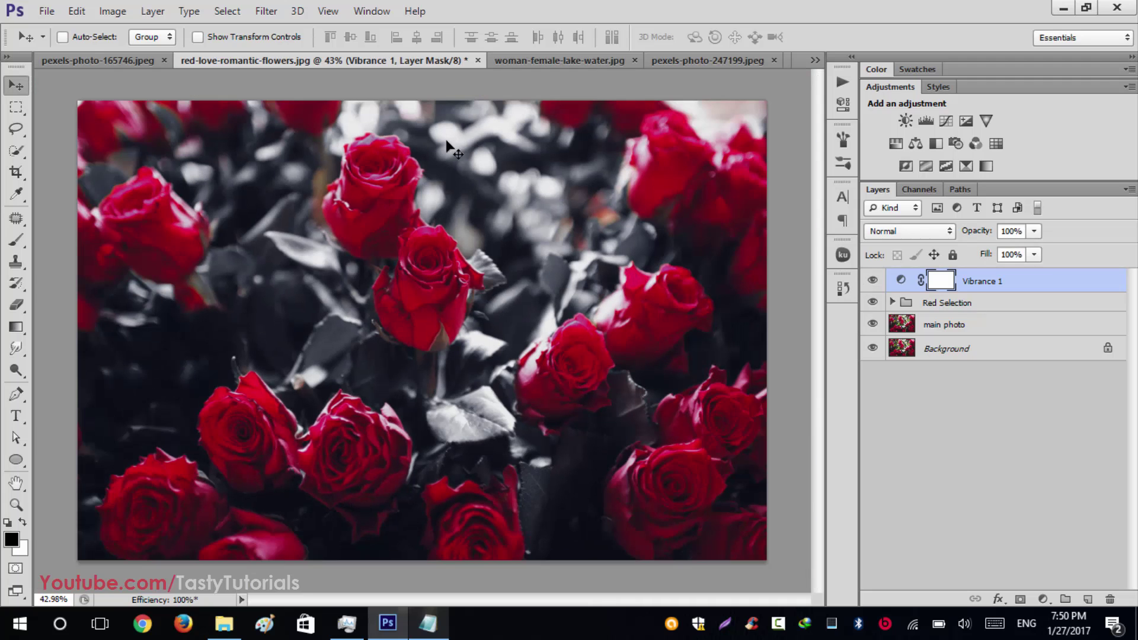
click(871, 282)
click(871, 282)
Switch to woman-female-lake-water.jpg and show its main photo layer and Red Selection group
click(525, 65)
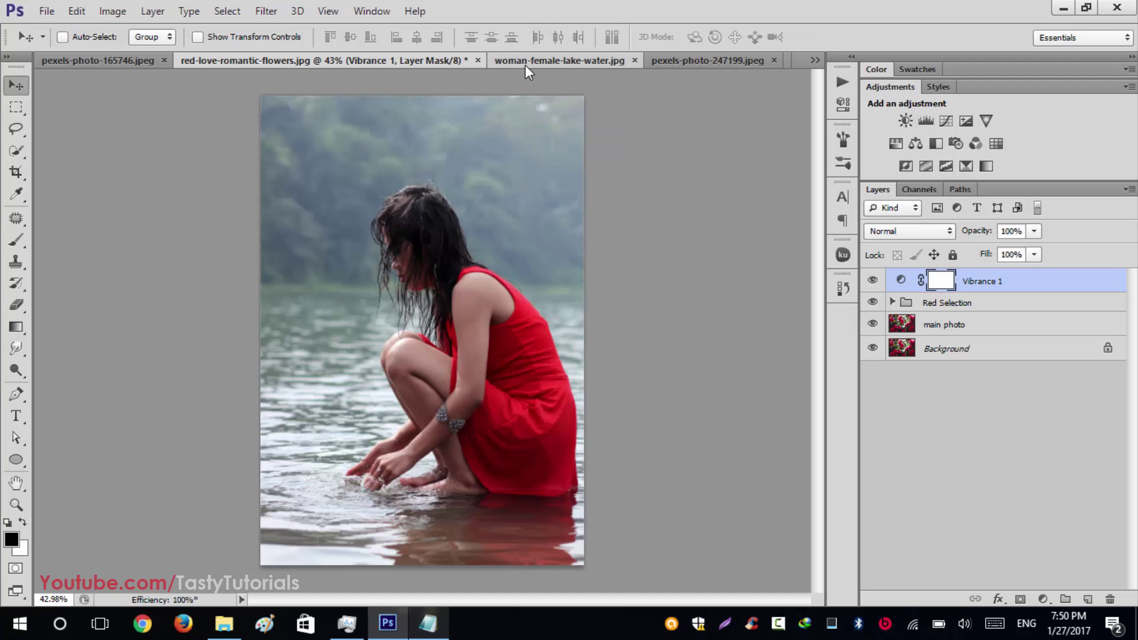
scroll(319, 391, up, 2)
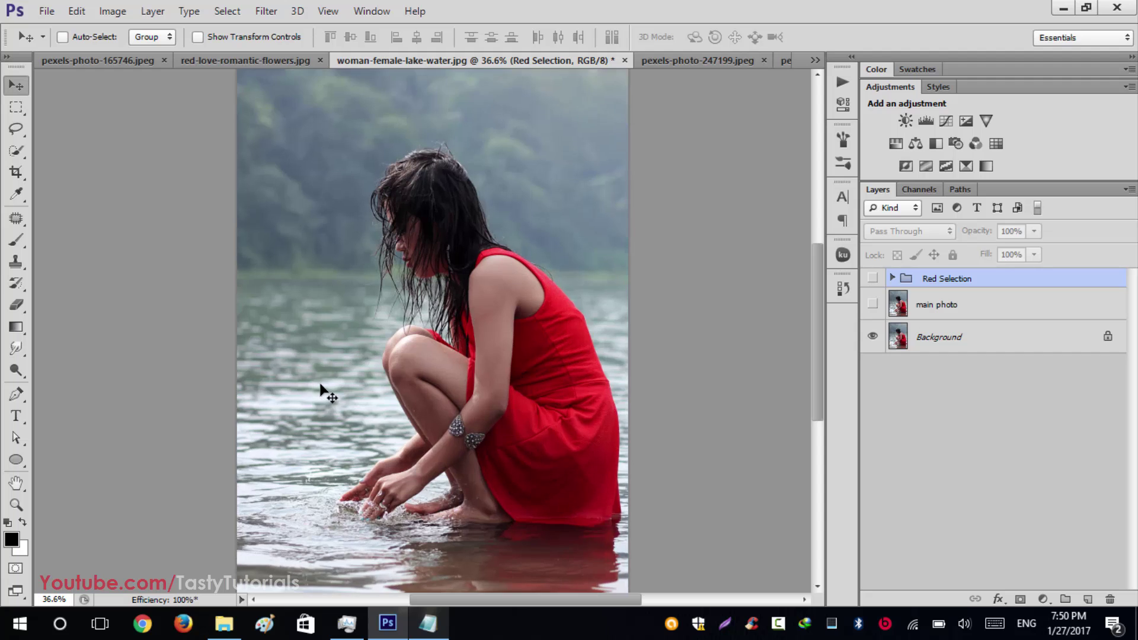
scroll(325, 392, up, 1)
scroll(327, 393, down, 3)
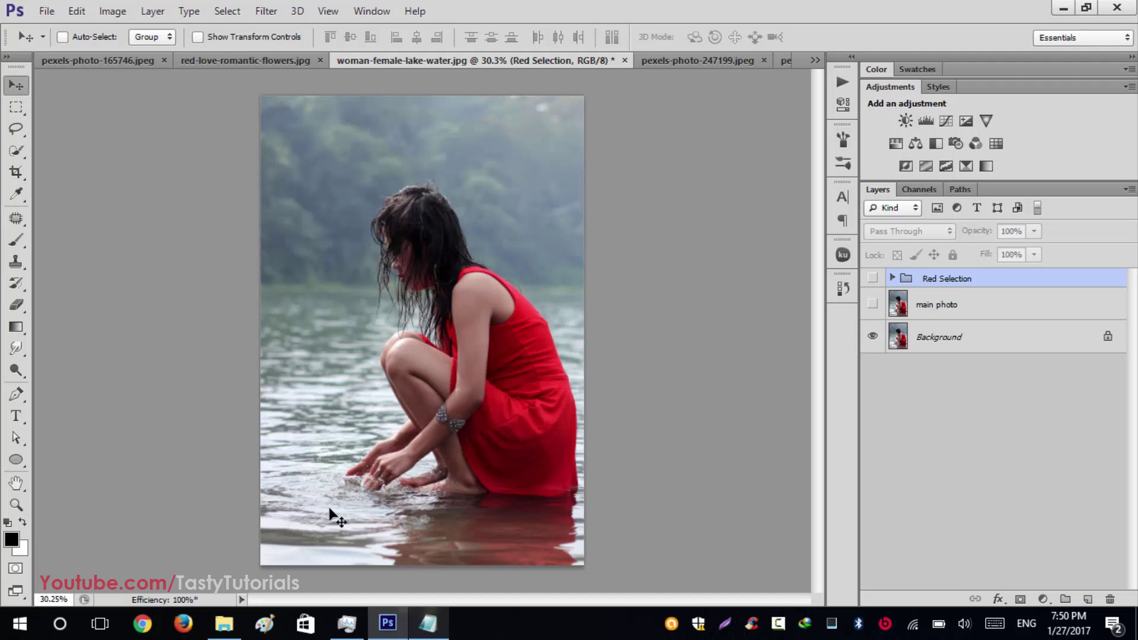
click(872, 305)
click(872, 280)
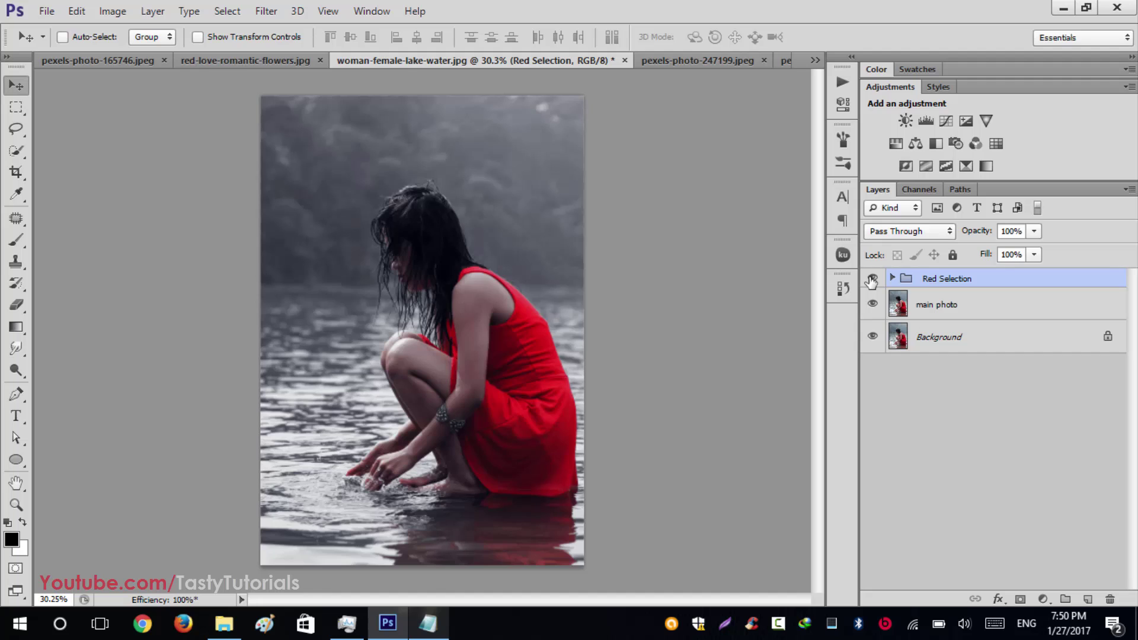
Compare the lake photo with and without the Red Selection group, leaving the group visible
click(872, 280)
click(872, 279)
click(875, 280)
click(872, 278)
Switch to pexels-photo-247199.jpeg and delete its Red Selection group and main photo layer, keeping only the Background
click(688, 60)
scroll(403, 304, up, 3)
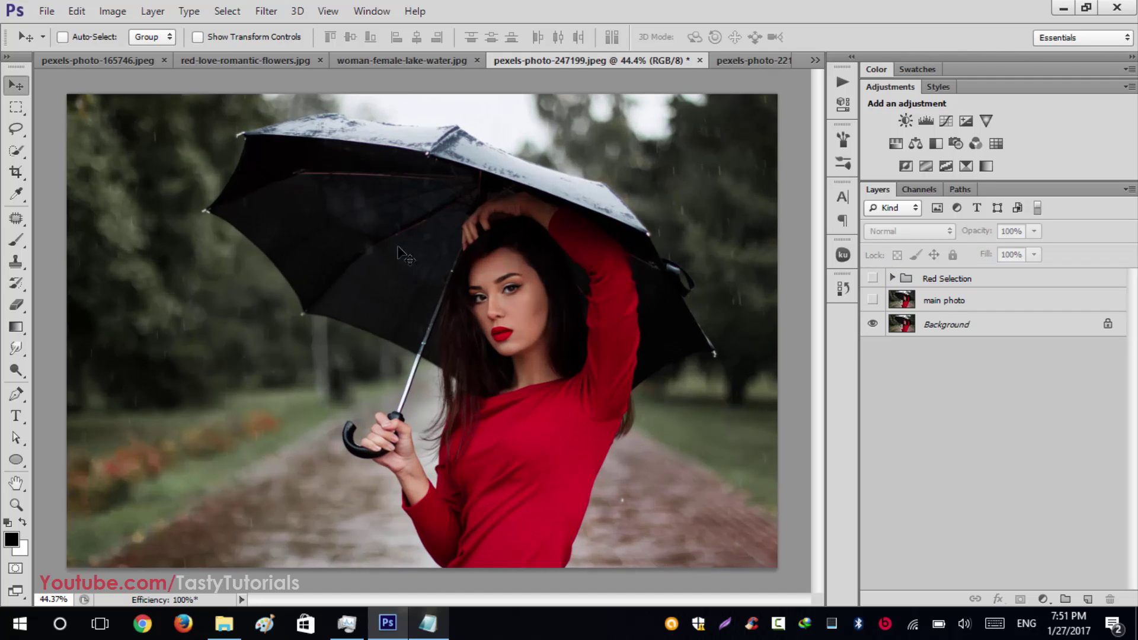
scroll(511, 384, down, 2)
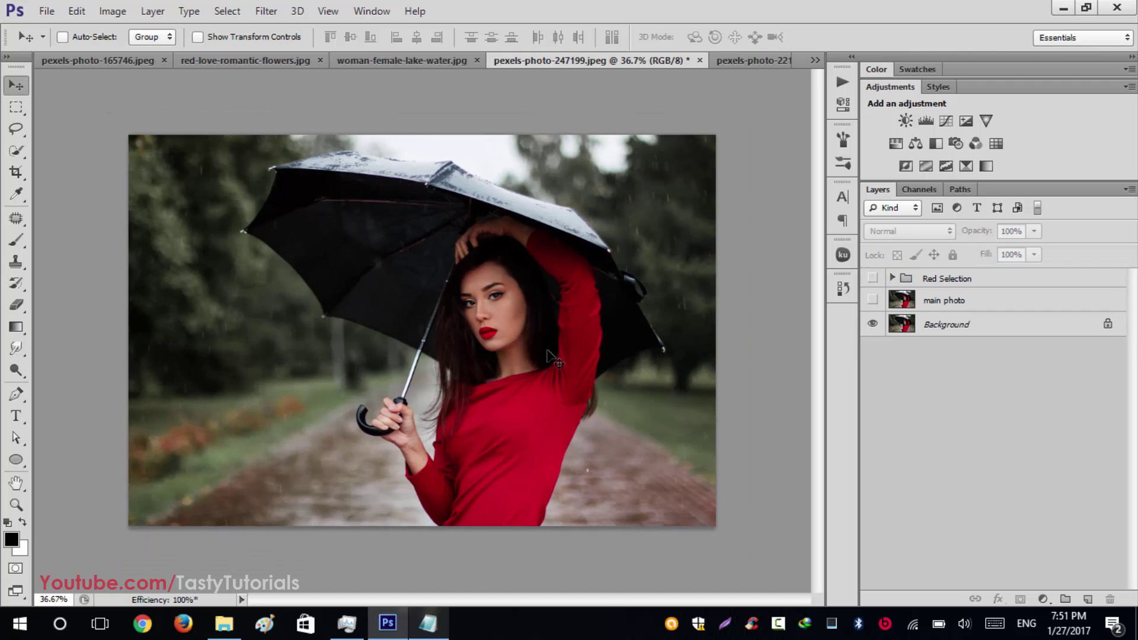
click(948, 287)
shift+click(949, 301)
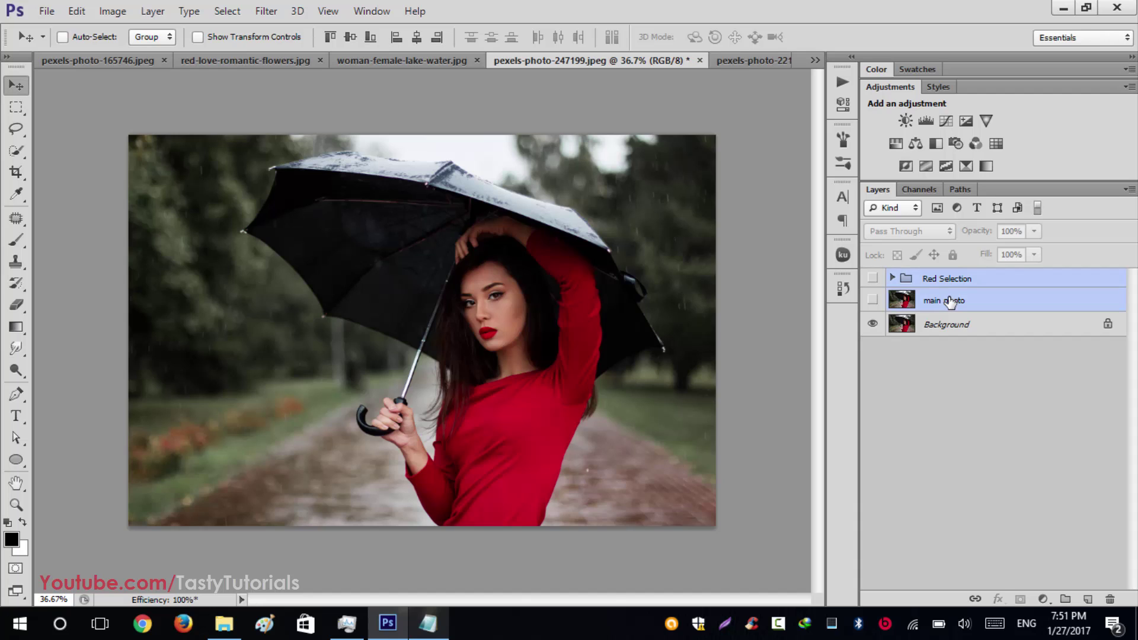
key(Delete)
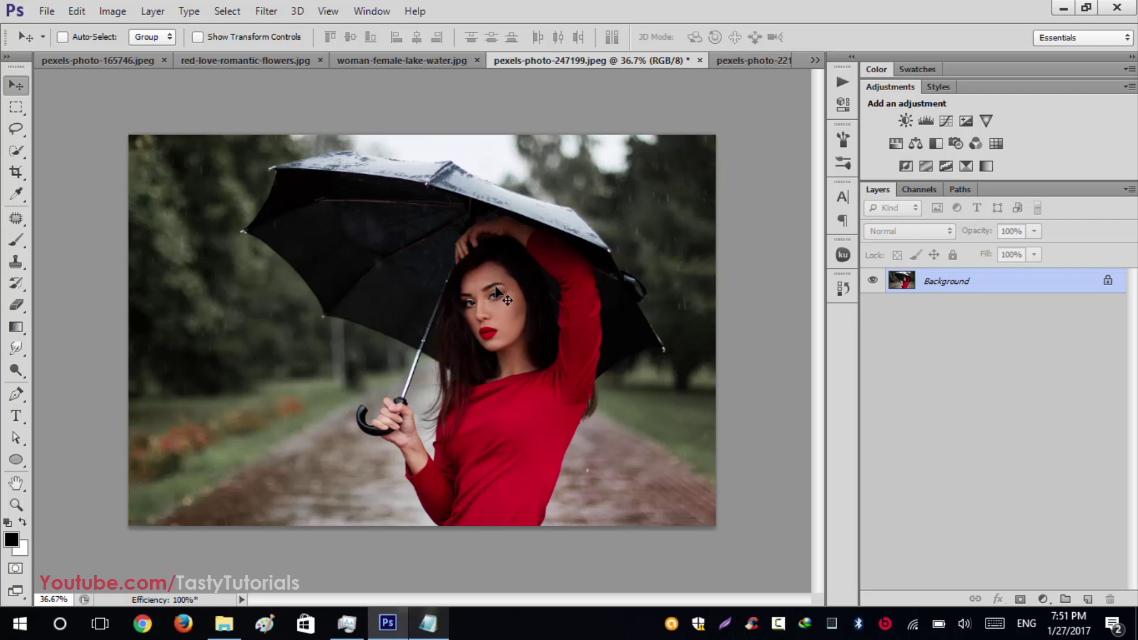
Display the list of recorded actions and collapse the Red Selection set and its Play The Action entry
click(840, 87)
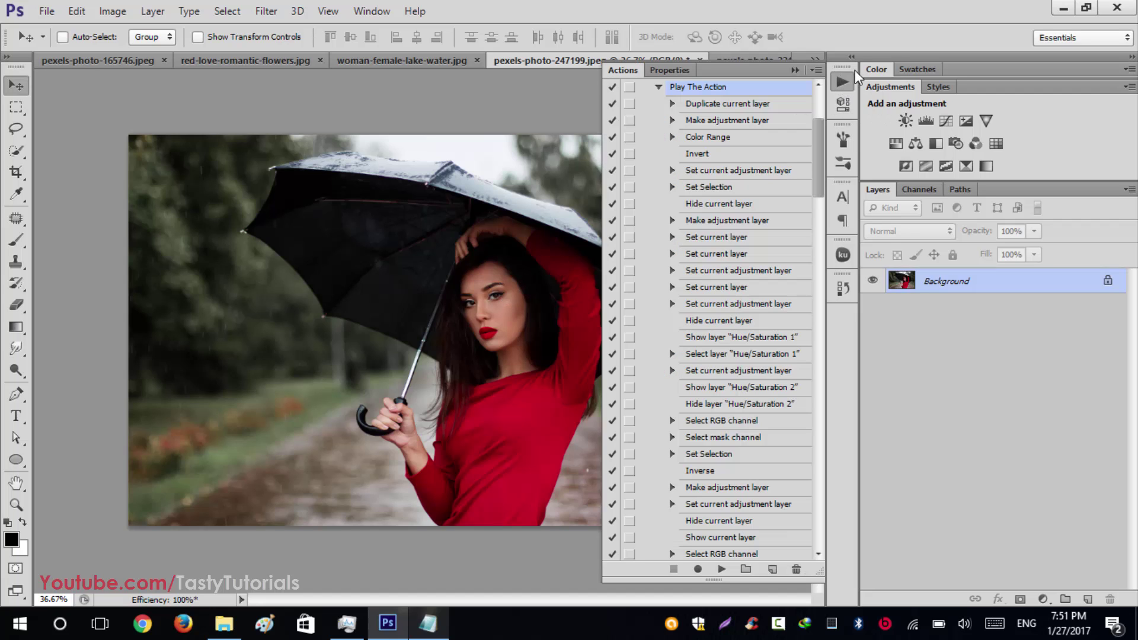
click(657, 86)
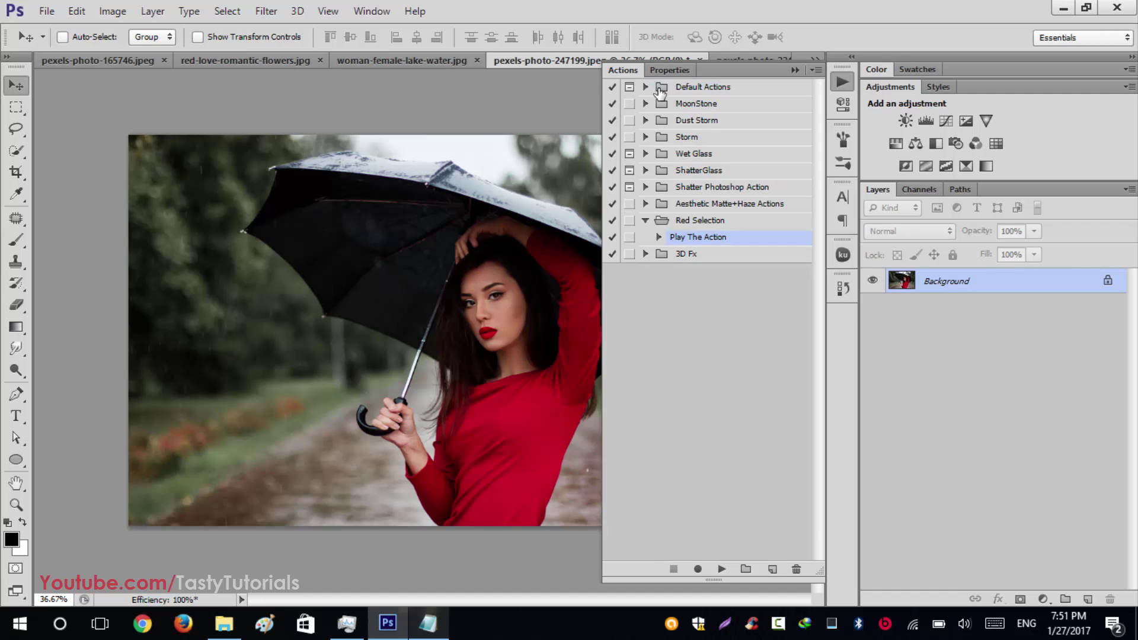
click(644, 219)
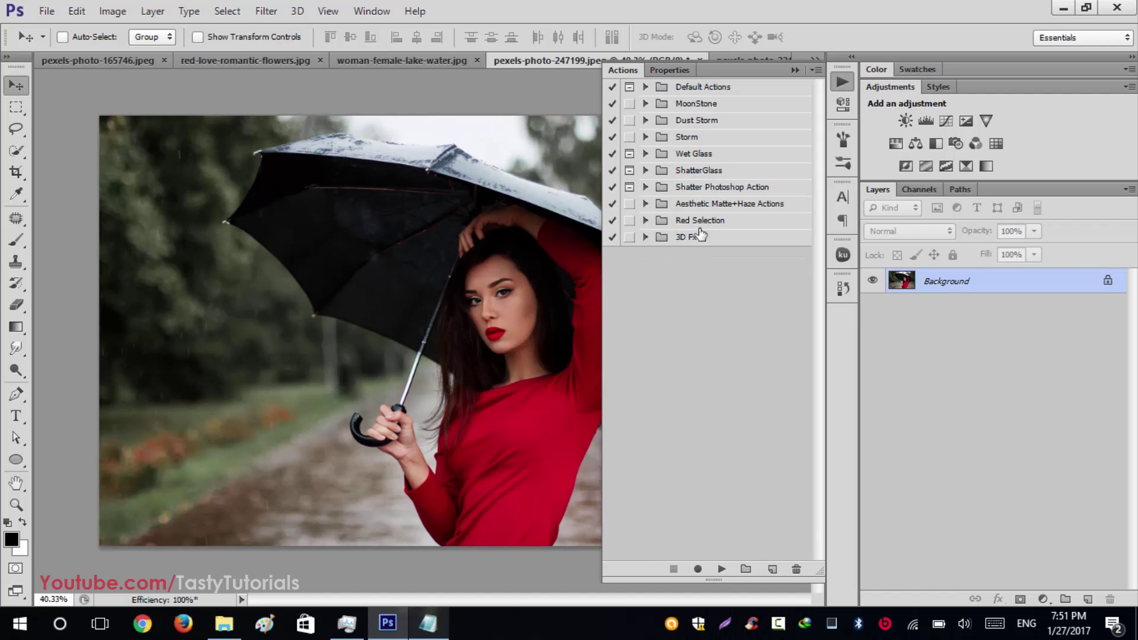
click(795, 70)
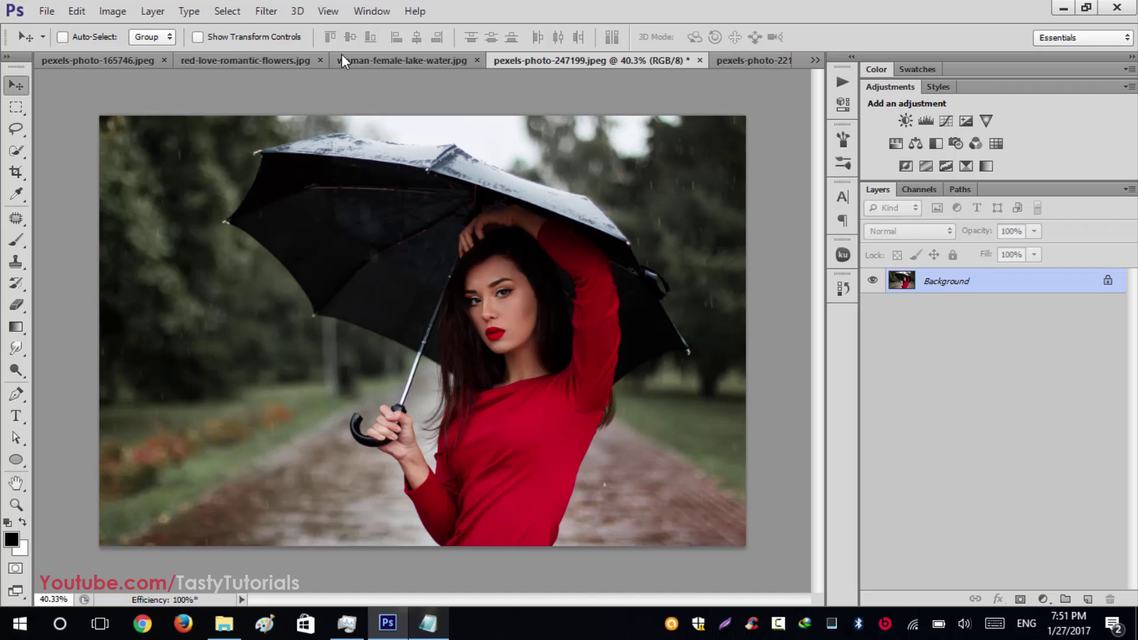
click(357, 9)
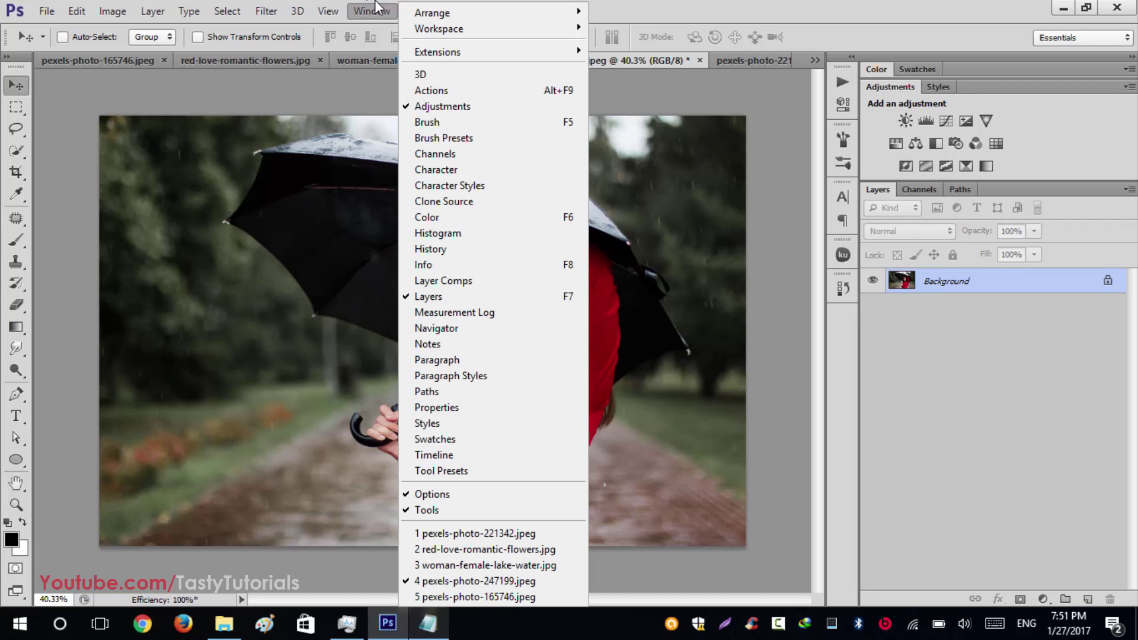
click(437, 92)
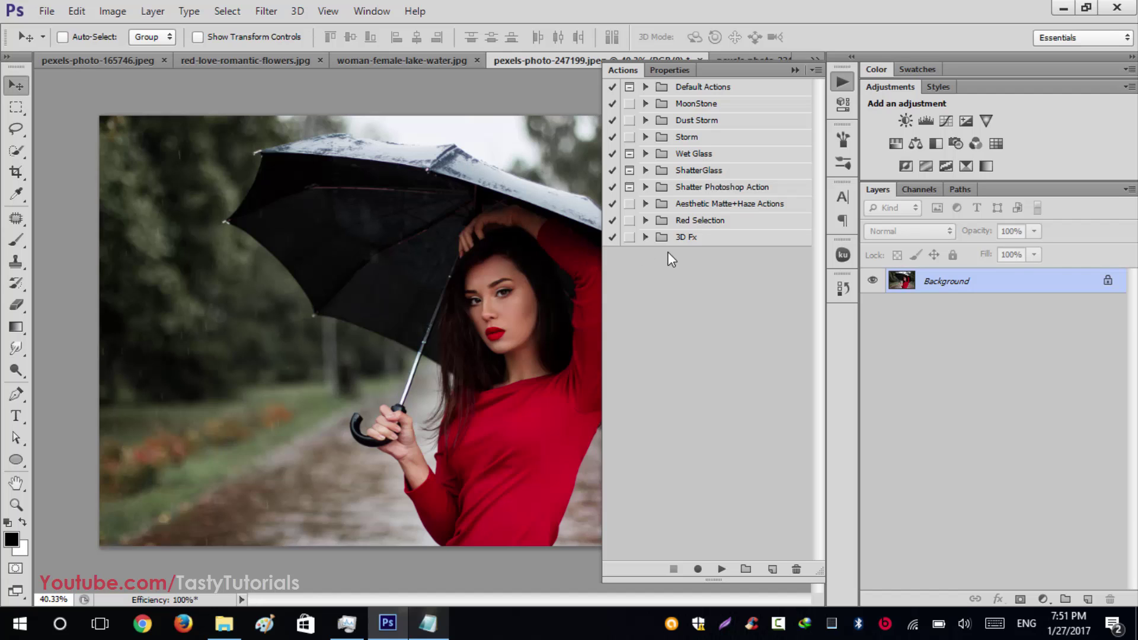
Delete the Red Selection, 3D Fx and Aesthetic Matte+Haze Actions sets from the actions list
click(692, 222)
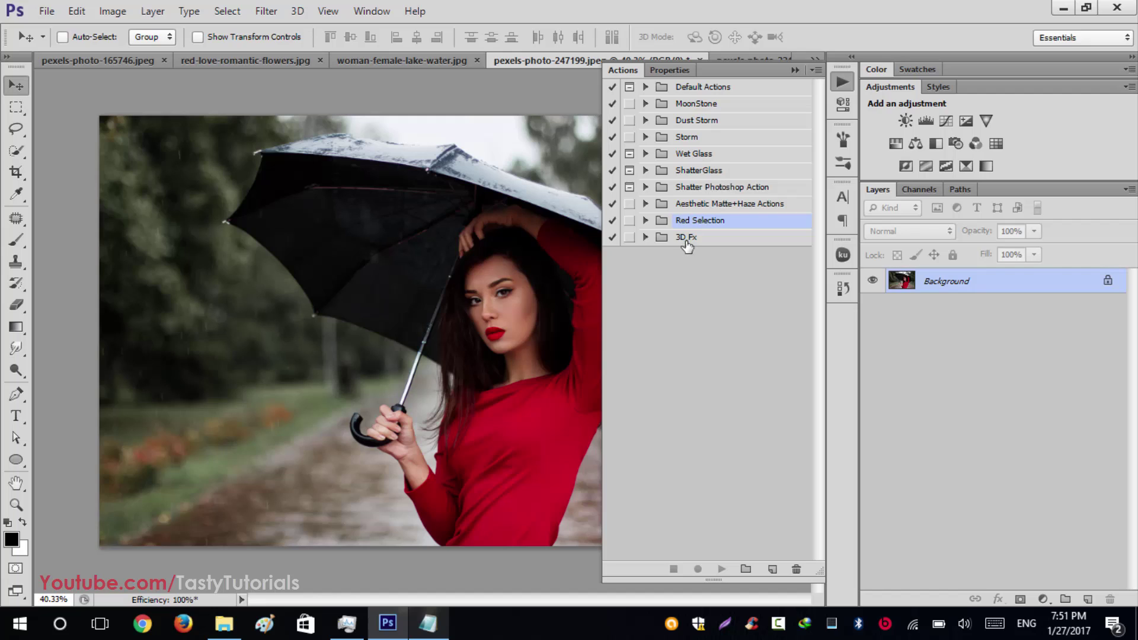
click(697, 236)
click(697, 223)
click(653, 270)
click(694, 224)
shift+click(689, 239)
key(Delete)
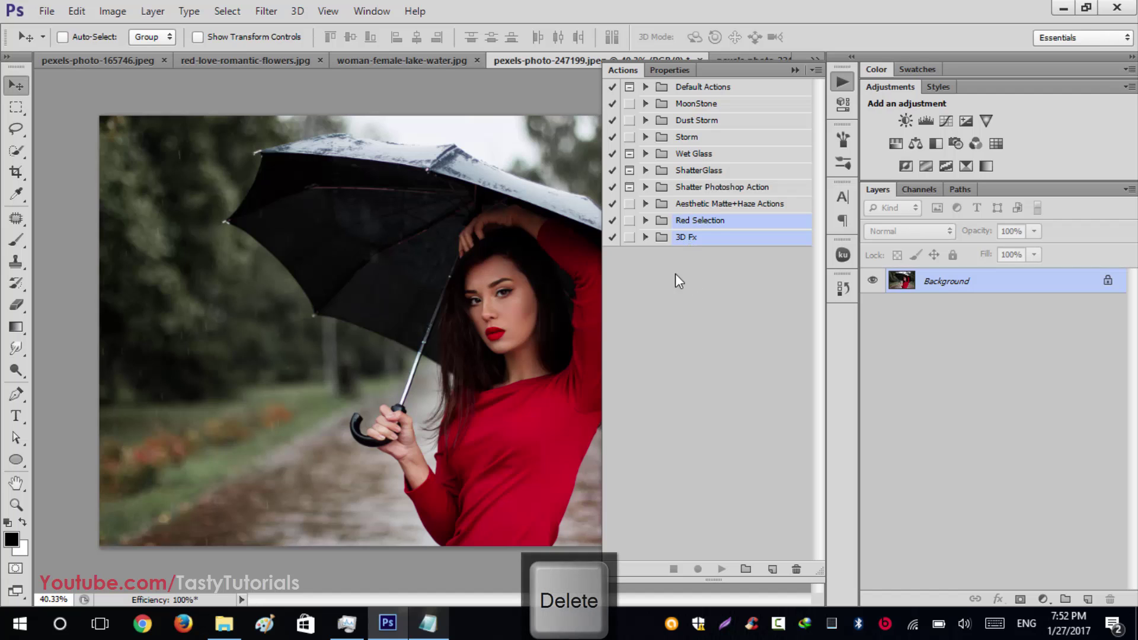
drag(708, 236, 796, 569)
drag(726, 204, 795, 569)
click(697, 277)
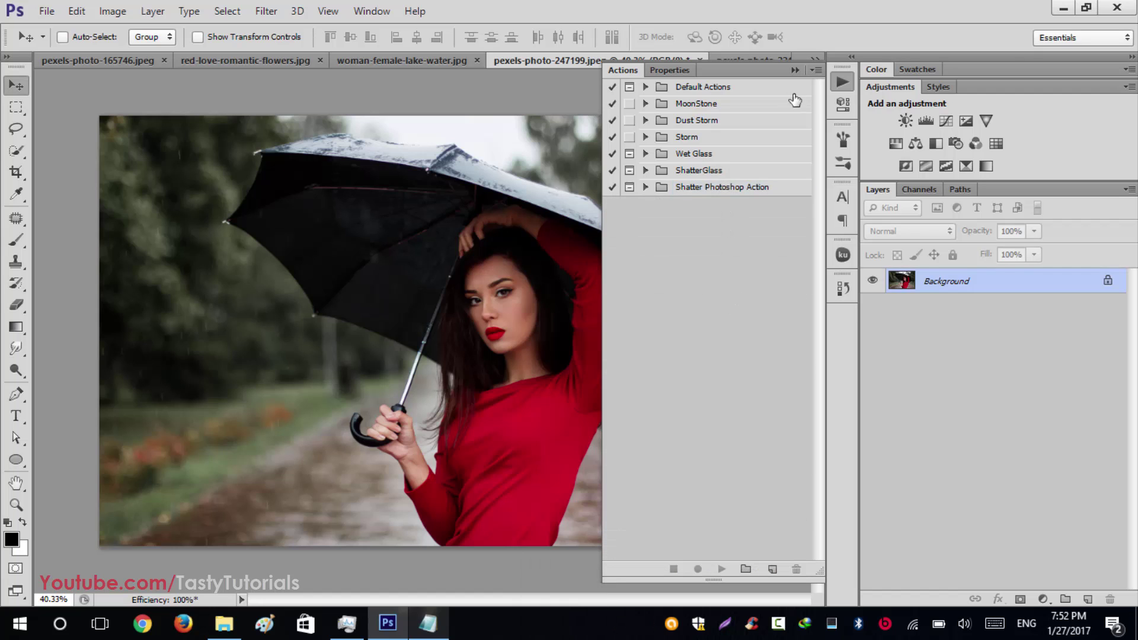
Reset the actions so only the collapsed Default Actions set remains, and close the actions list
click(815, 70)
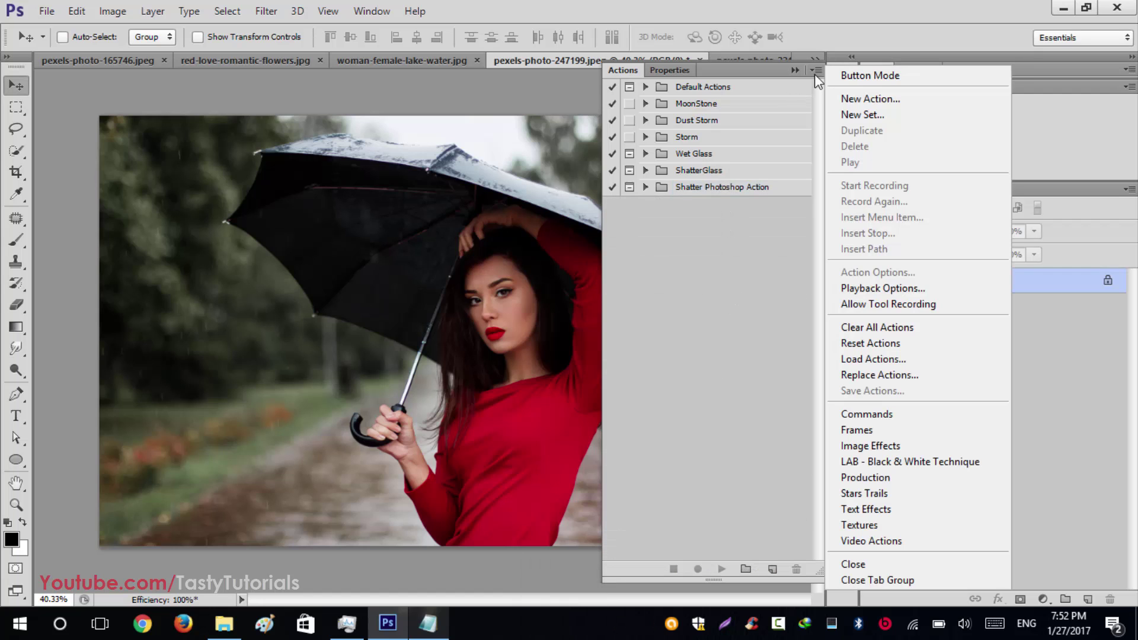
click(864, 343)
click(536, 246)
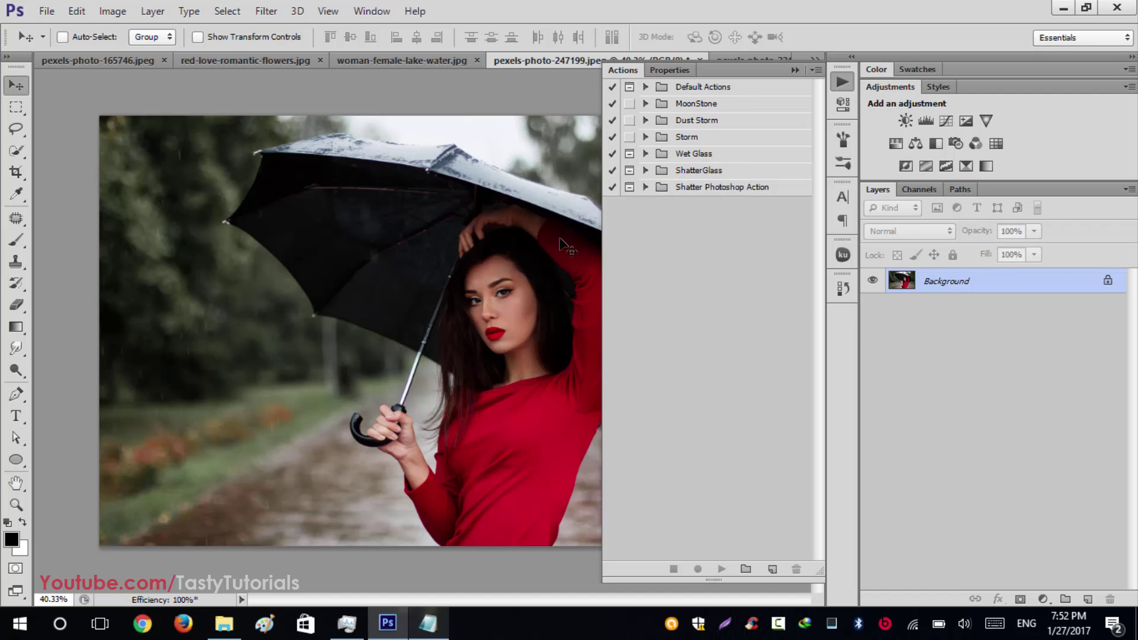
click(644, 87)
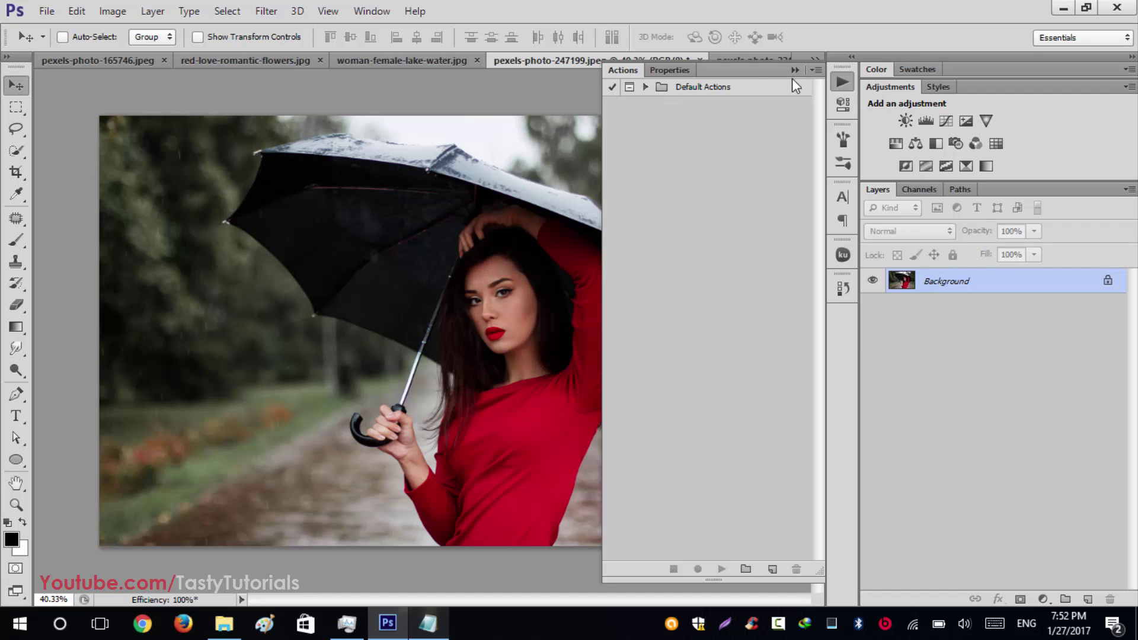
click(794, 70)
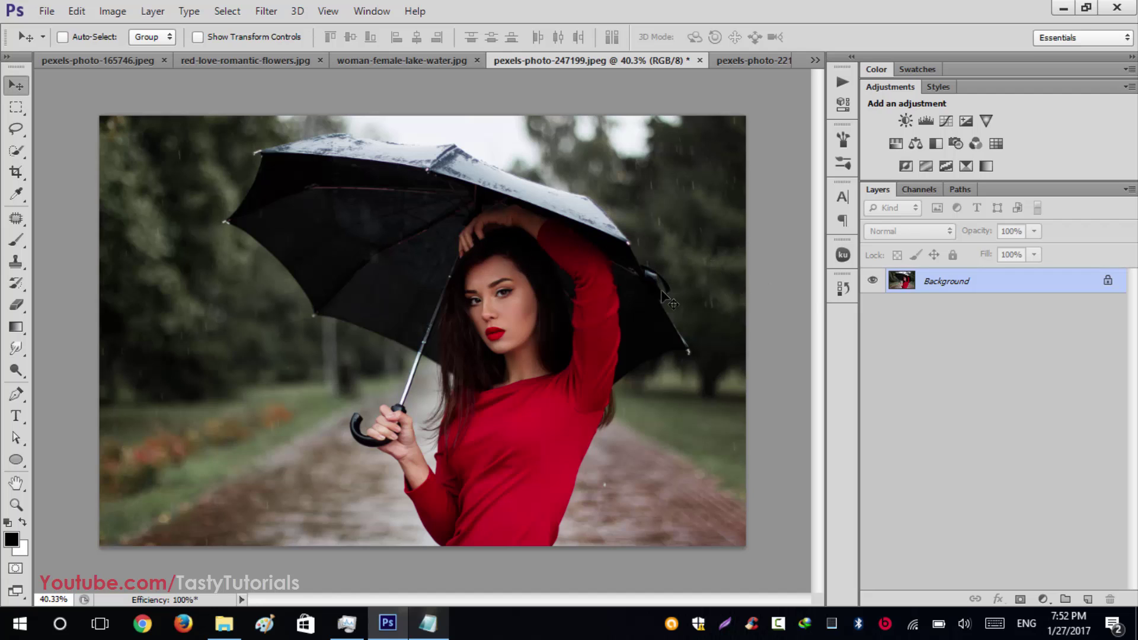
Open the Layers Panel Options and accept them with Add "copy" to Copied Layers and Groups enabled
click(1128, 190)
click(1129, 190)
click(1128, 190)
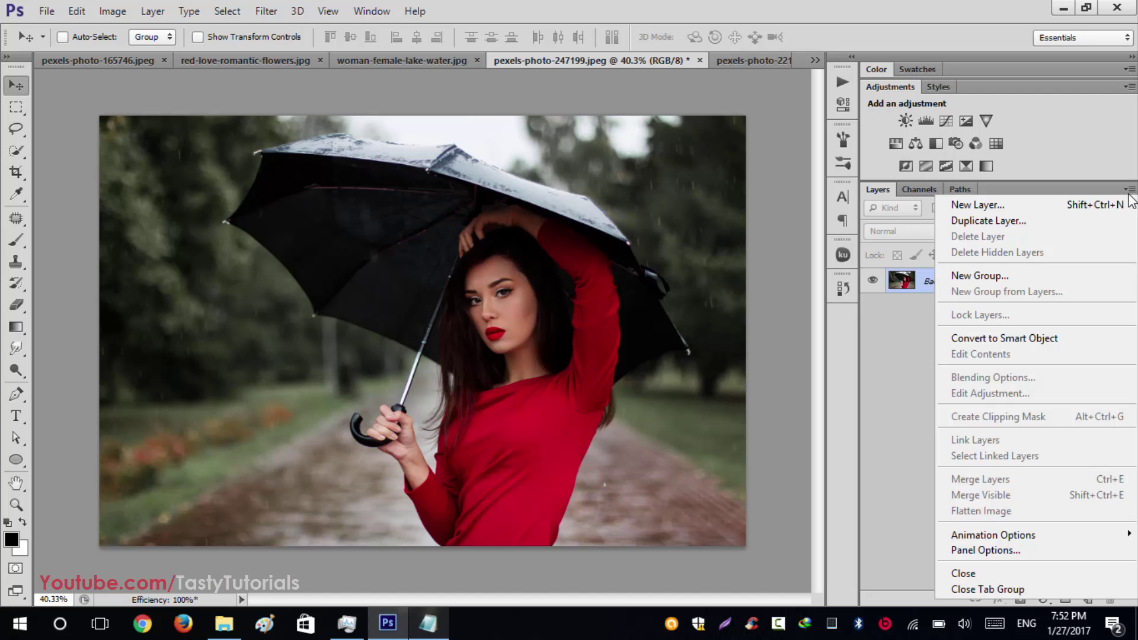
click(1004, 548)
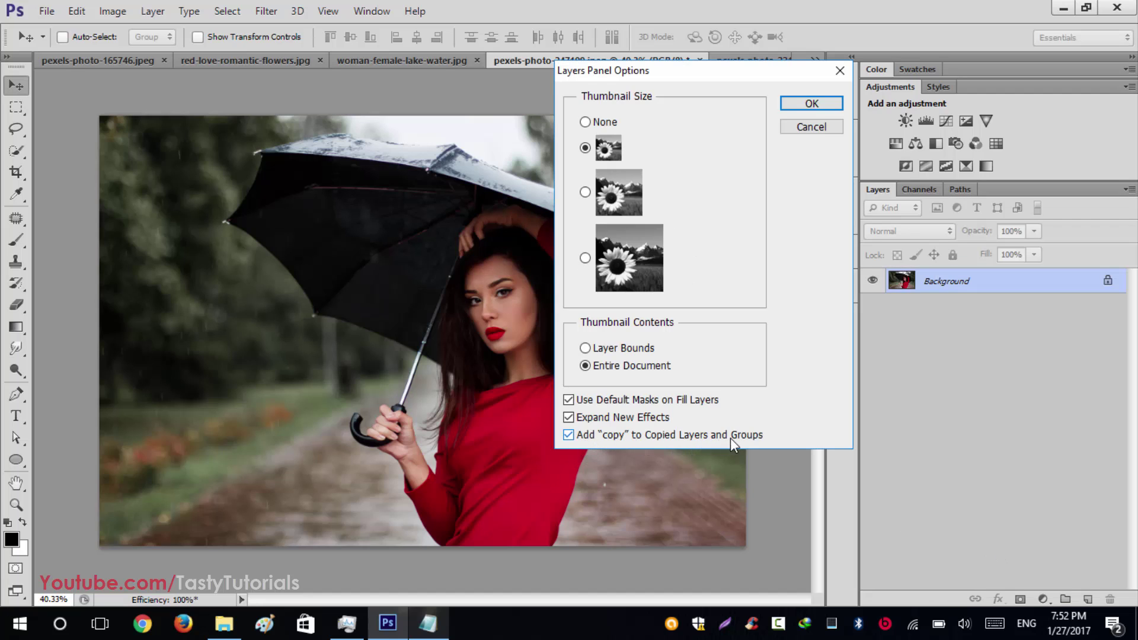
click(811, 103)
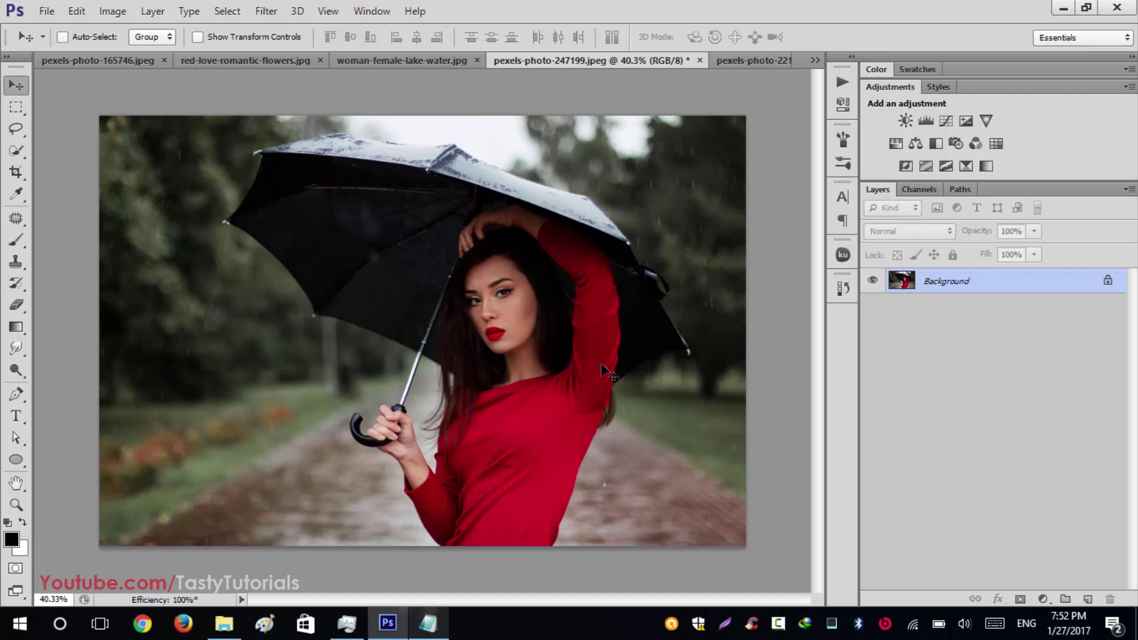
Load the Red Selection action file from the main folder into the actions list
click(842, 84)
click(844, 84)
click(372, 10)
click(431, 91)
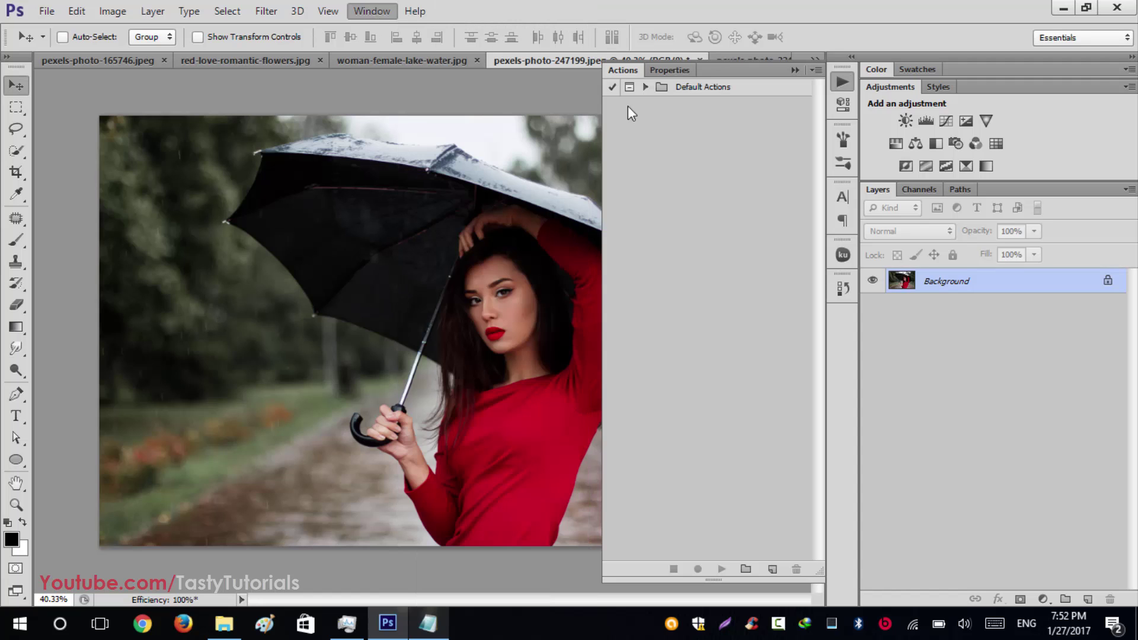
click(816, 70)
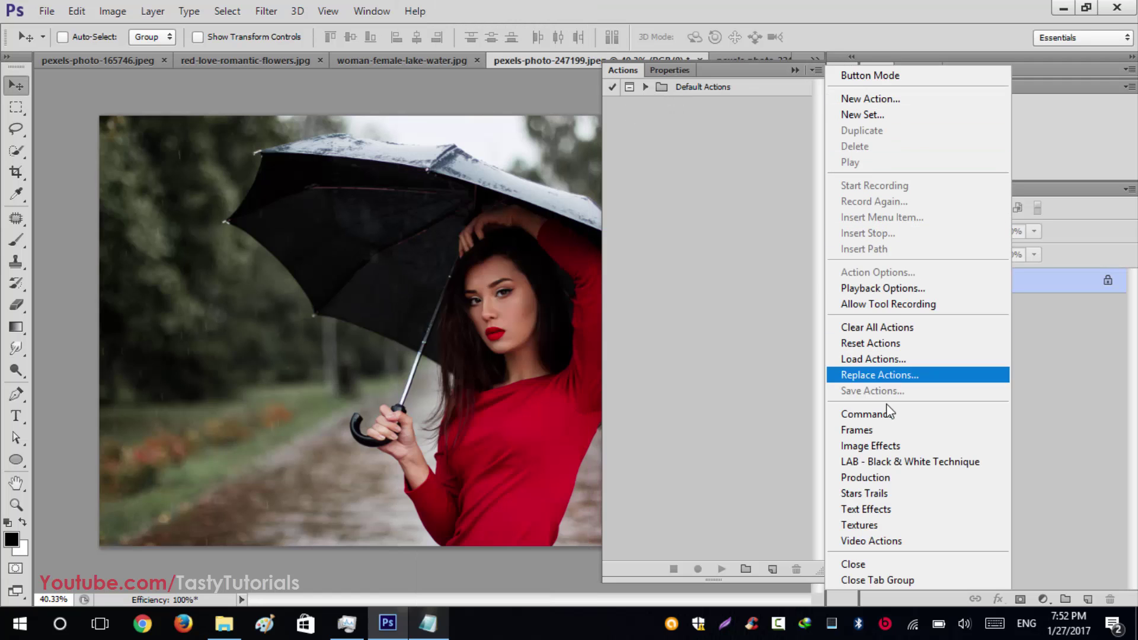
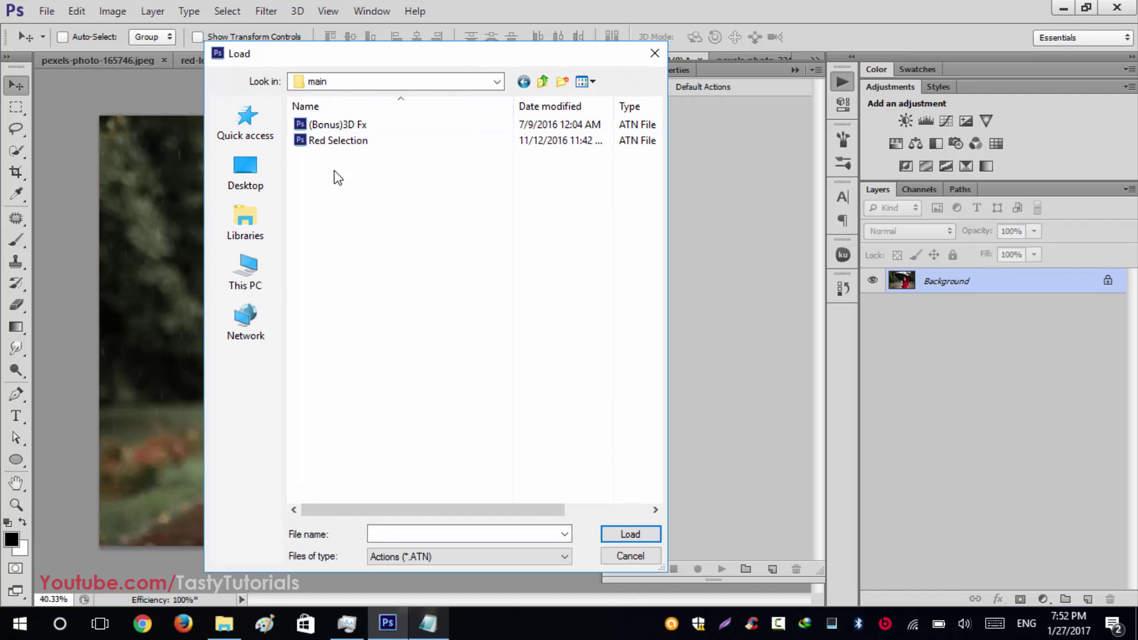
click(335, 140)
click(351, 126)
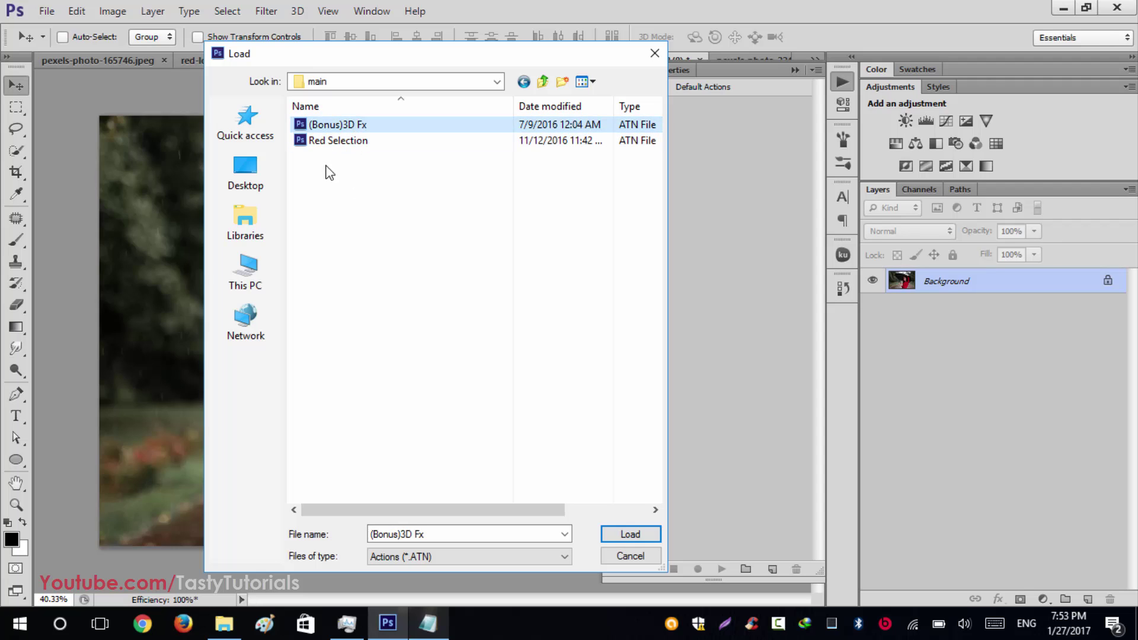
click(320, 144)
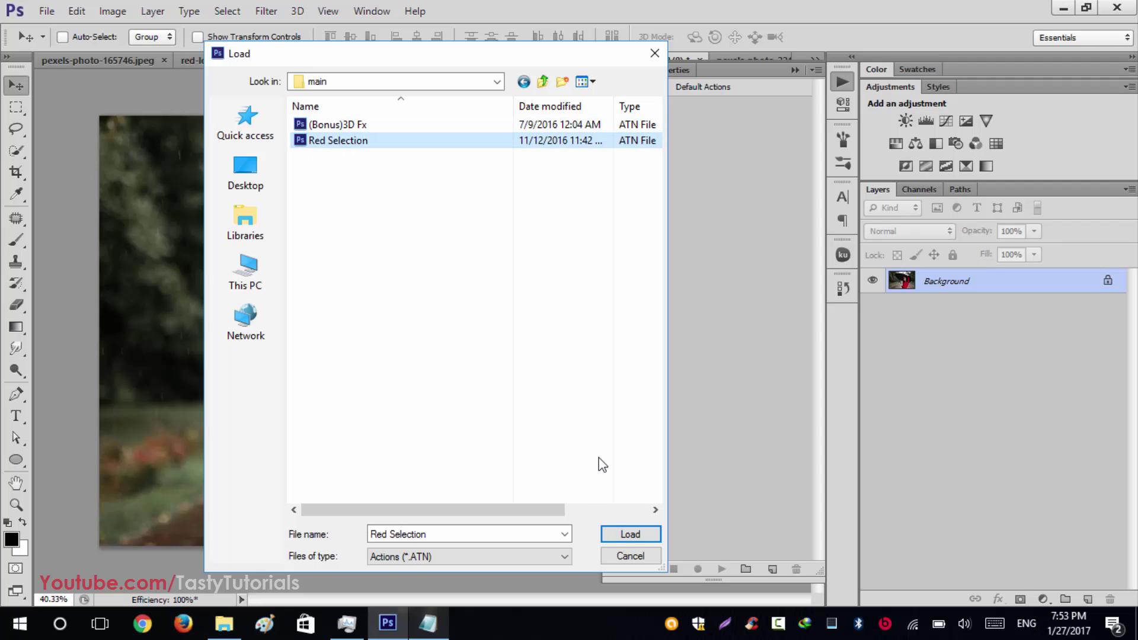
click(629, 534)
Expand Play The Action in the Red Selection set and look through its recorded commands
click(691, 121)
click(659, 121)
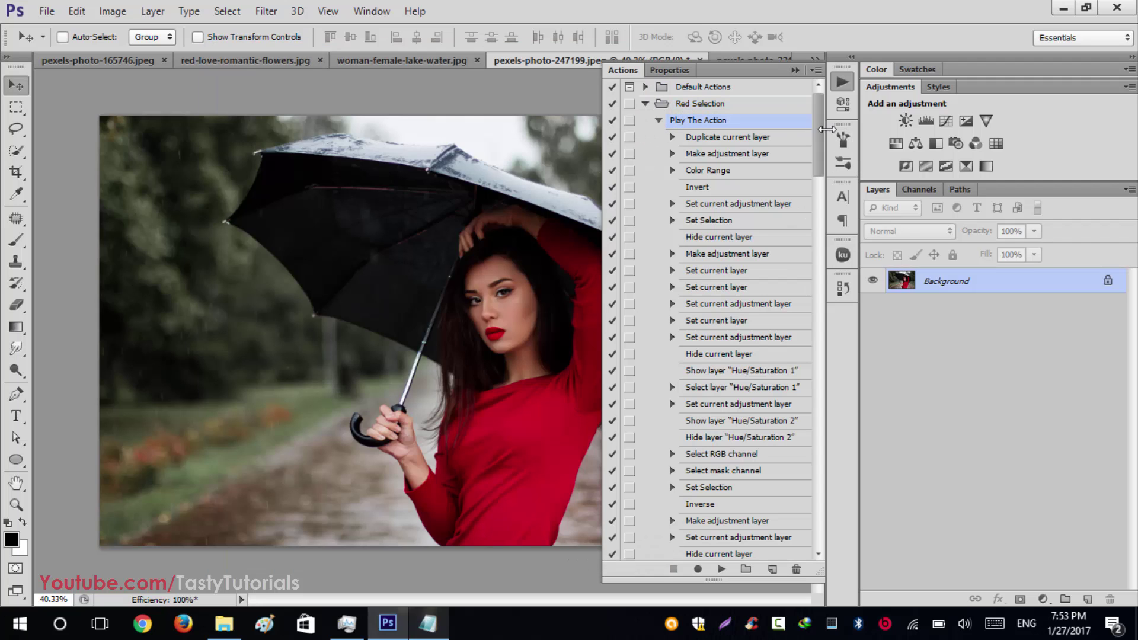
scroll(795, 470, down, 10)
scroll(794, 415, up, 10)
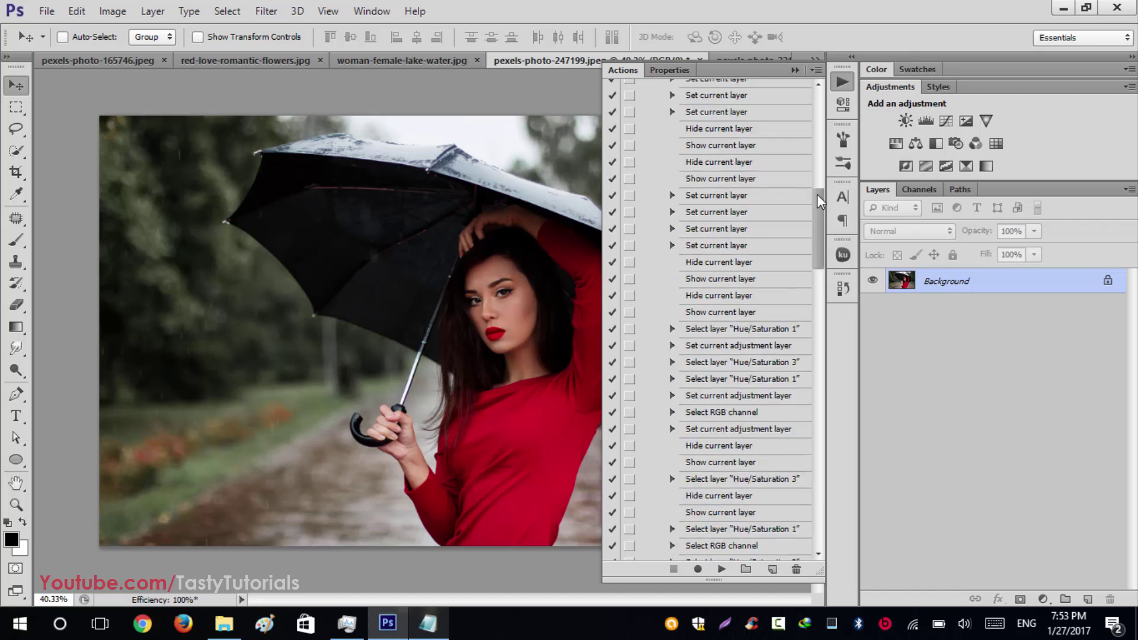
Purge all of the undo, clipboard and history data and confirm that it cannot be undone
click(77, 11)
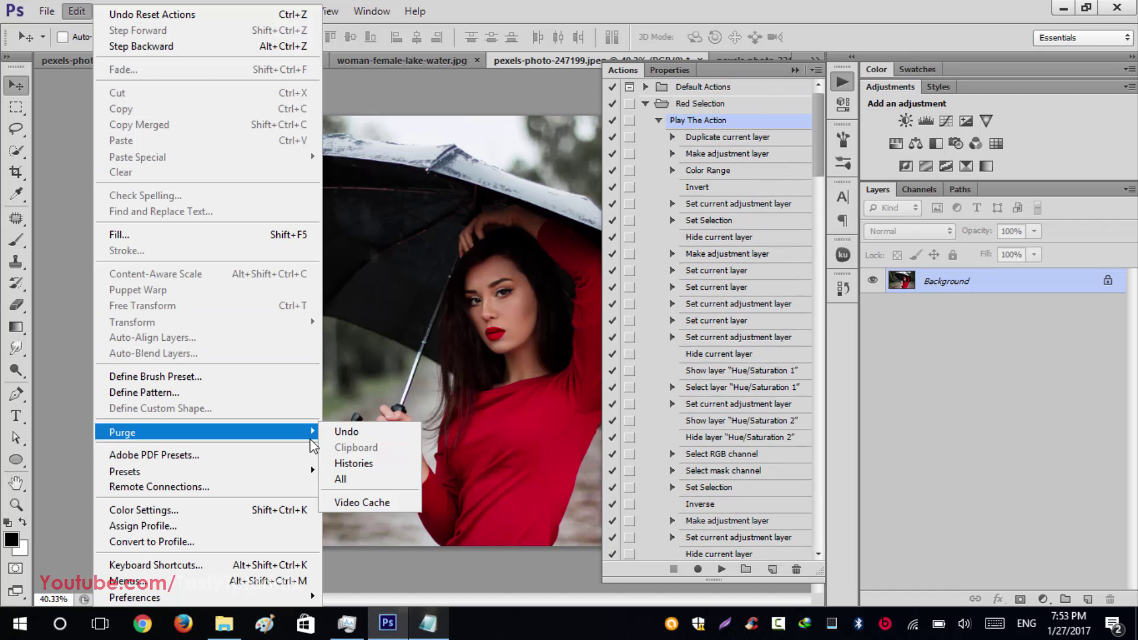
click(346, 487)
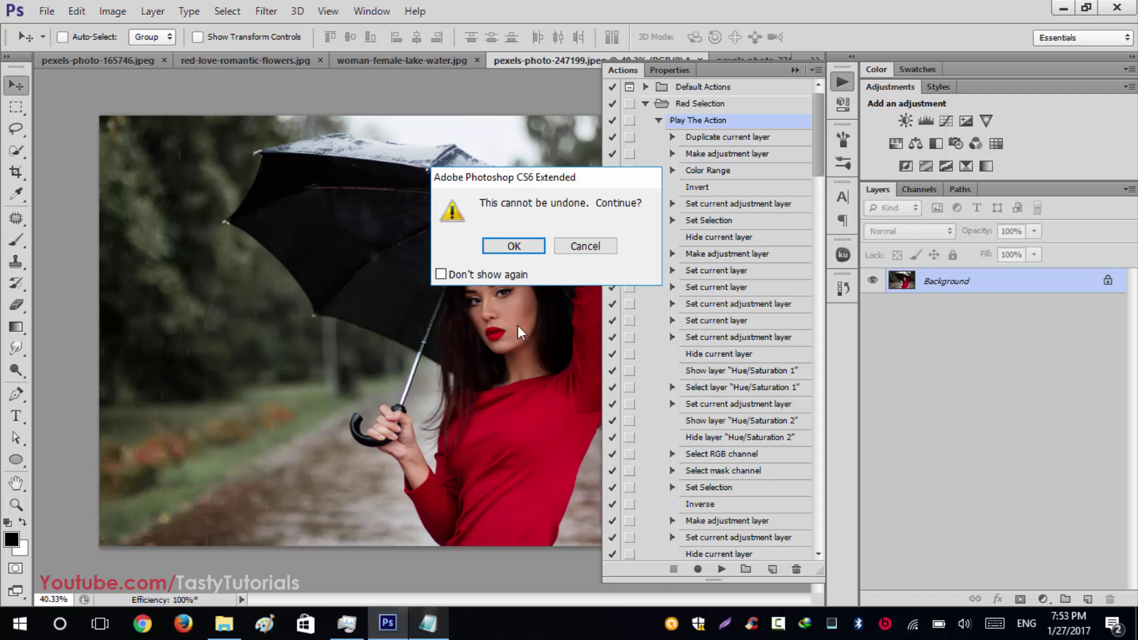
click(504, 247)
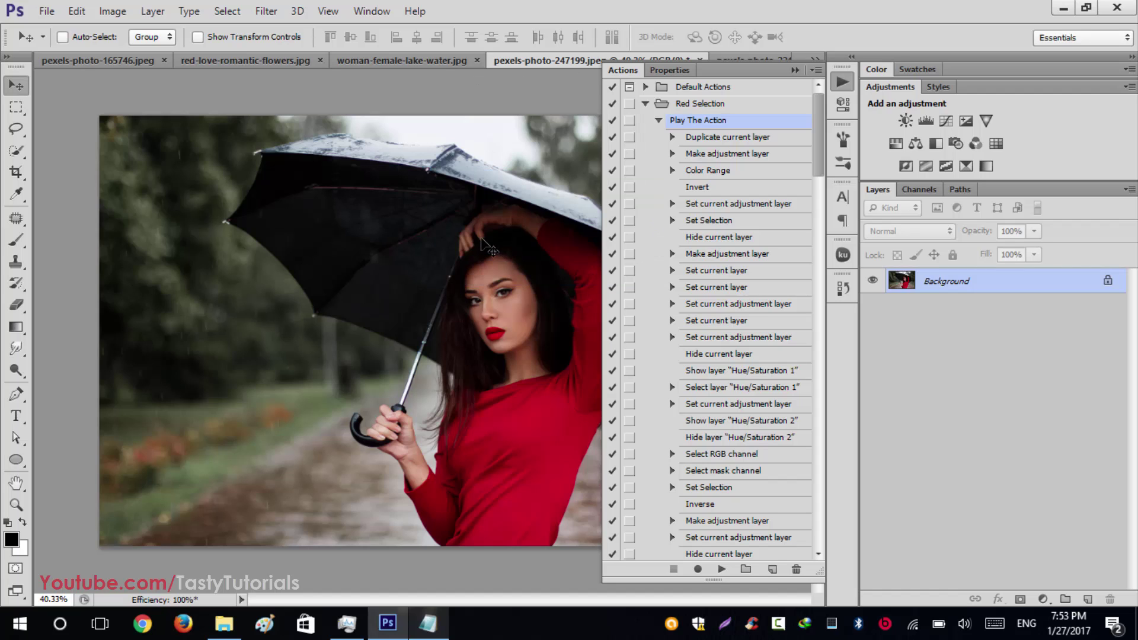
scroll(732, 308, down, 1)
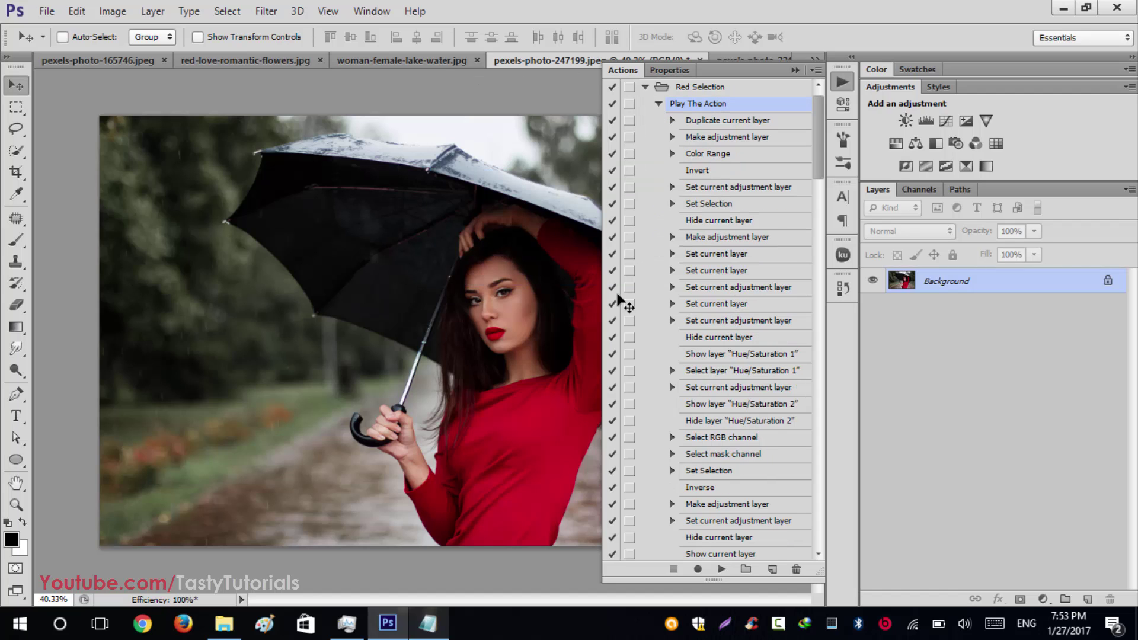
scroll(676, 303, up, 1)
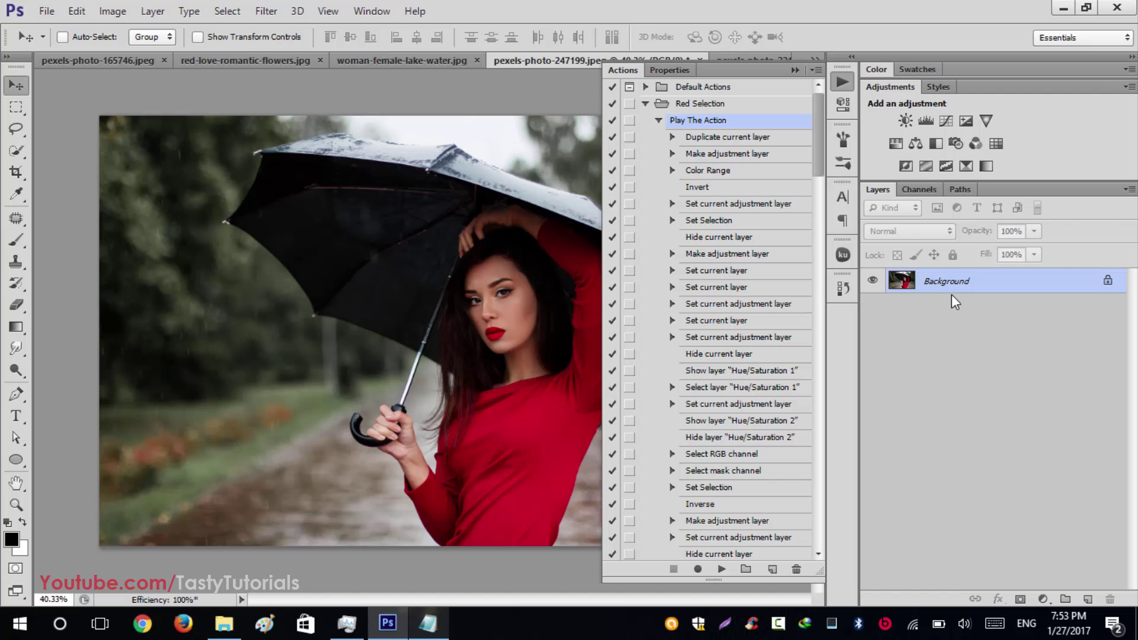
Unlock the umbrella photo's Background as a regular layer and convert it back into a locked Background
double_click(1108, 280)
click(714, 196)
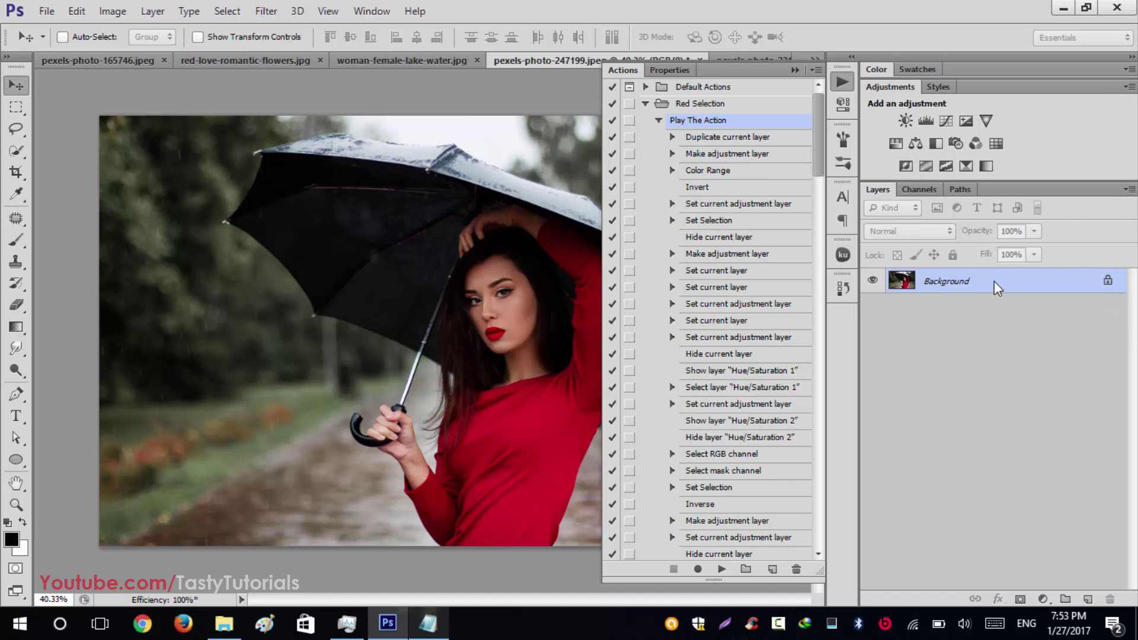
click(153, 13)
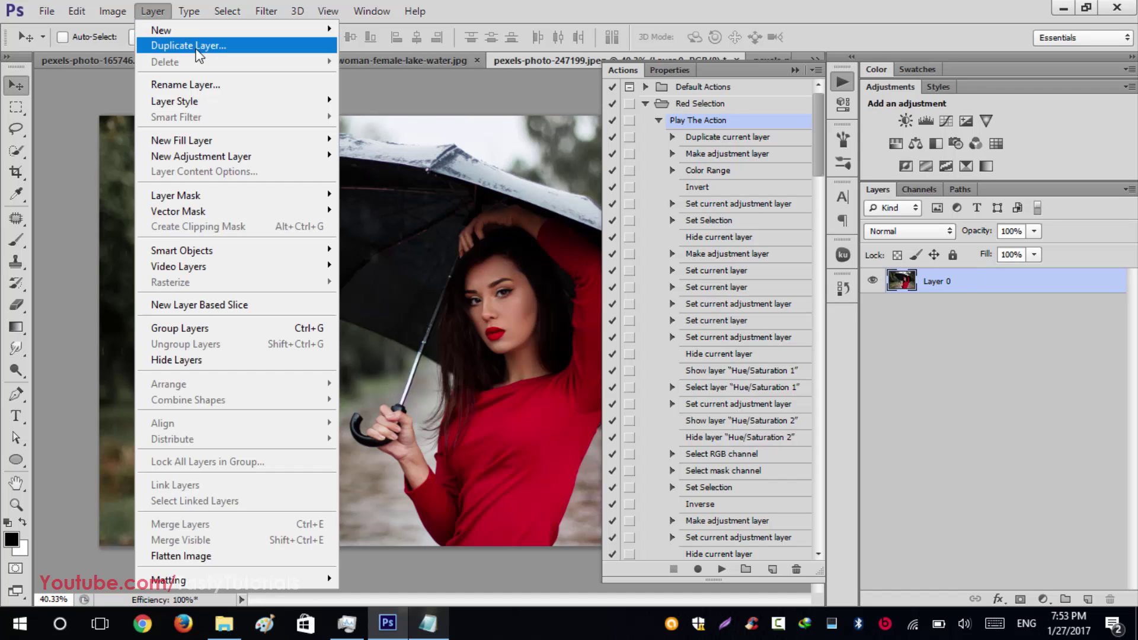
click(382, 67)
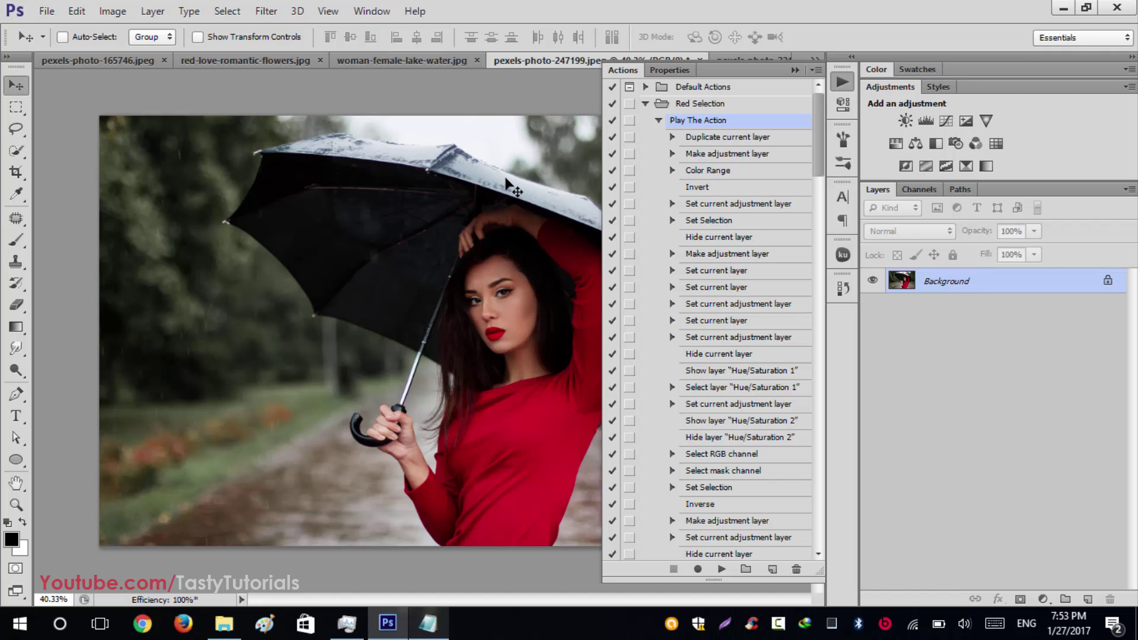
click(383, 282)
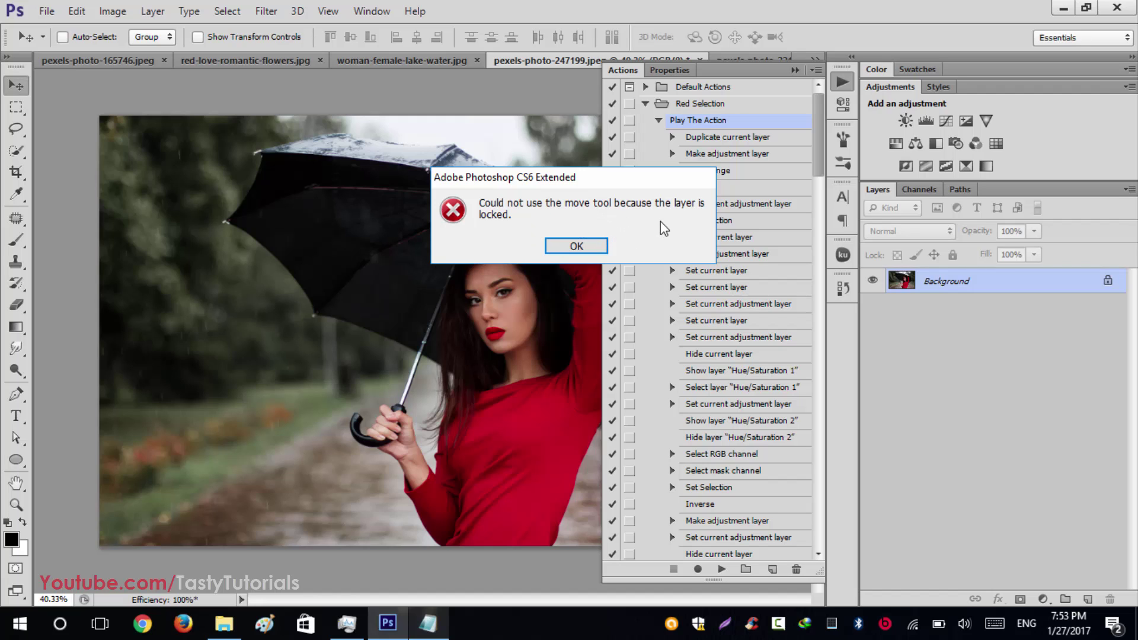
click(572, 246)
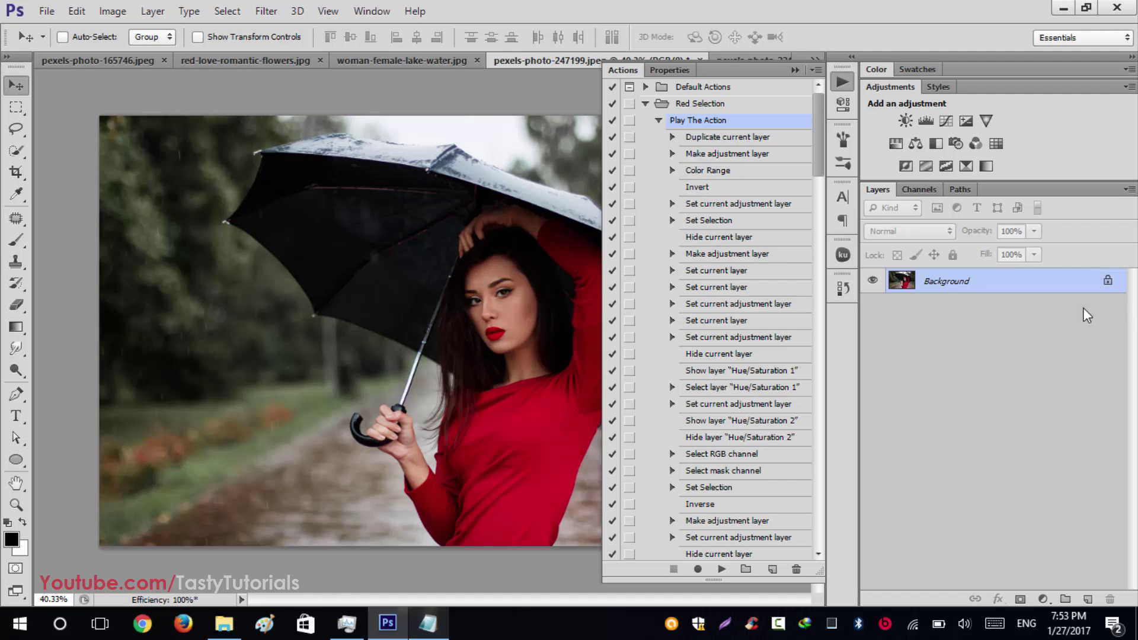
Run Play The Action from the Red Selection set on the umbrella photo and collapse the actions list
click(729, 570)
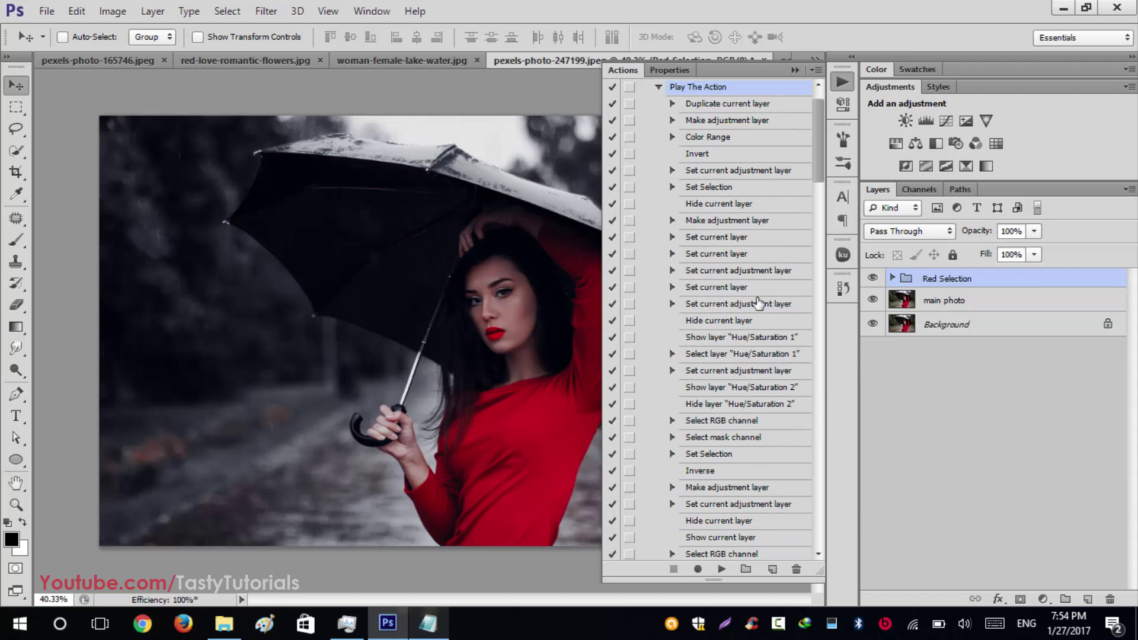
click(794, 70)
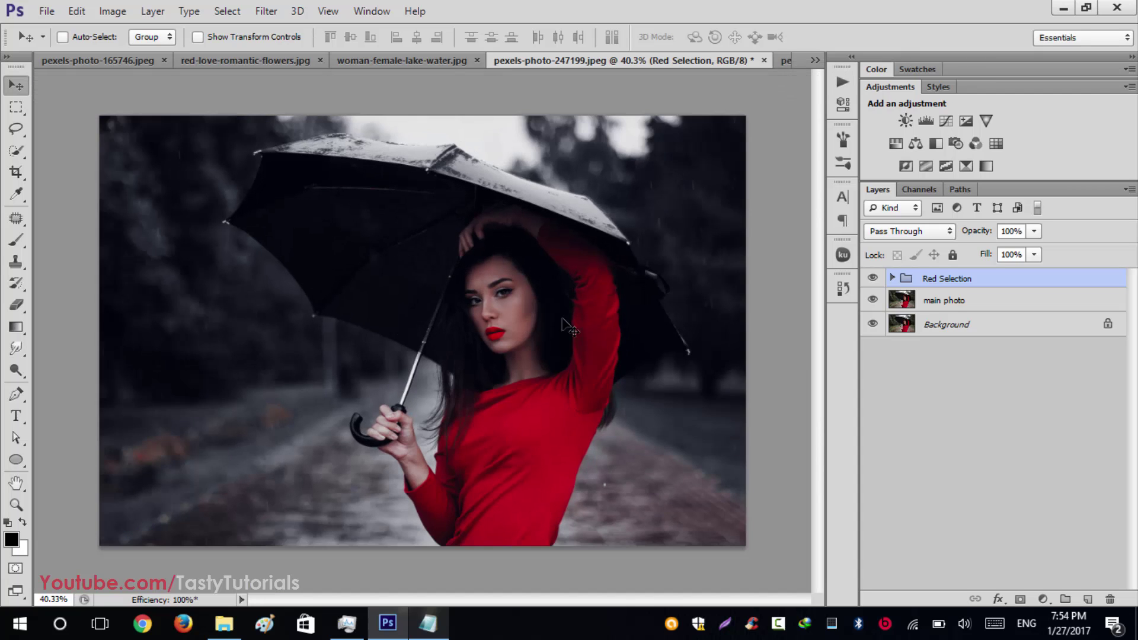
Compare the umbrella photo with the Red Selection group hidden and shown, and examine the lips, dress and background up close
click(871, 278)
click(871, 280)
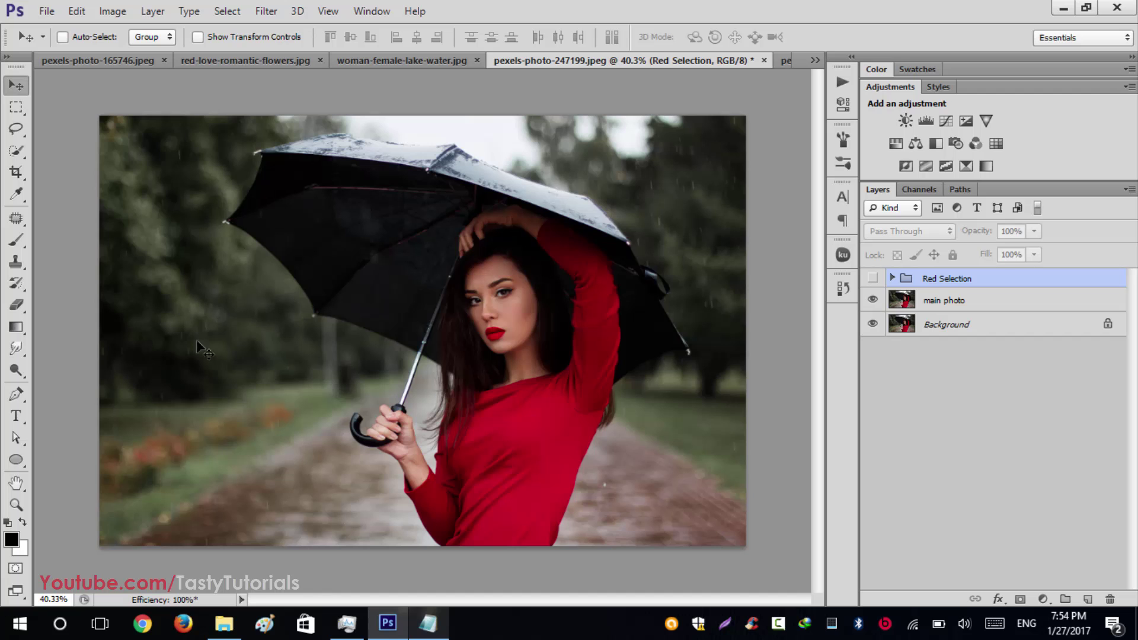
scroll(539, 320, up, 2)
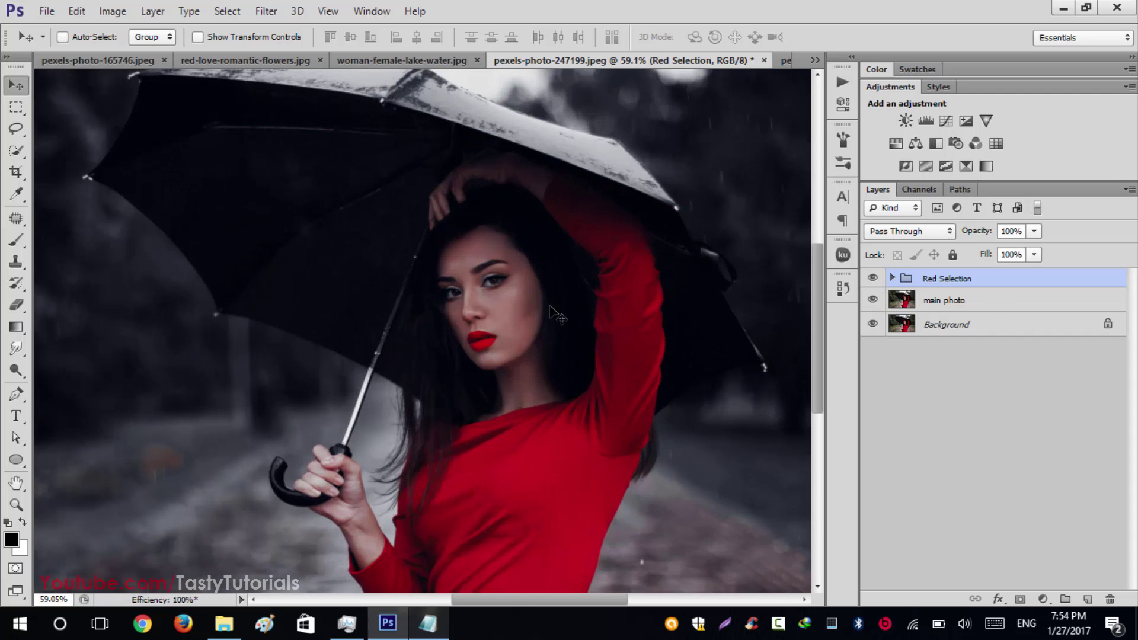
scroll(488, 467, down, 1)
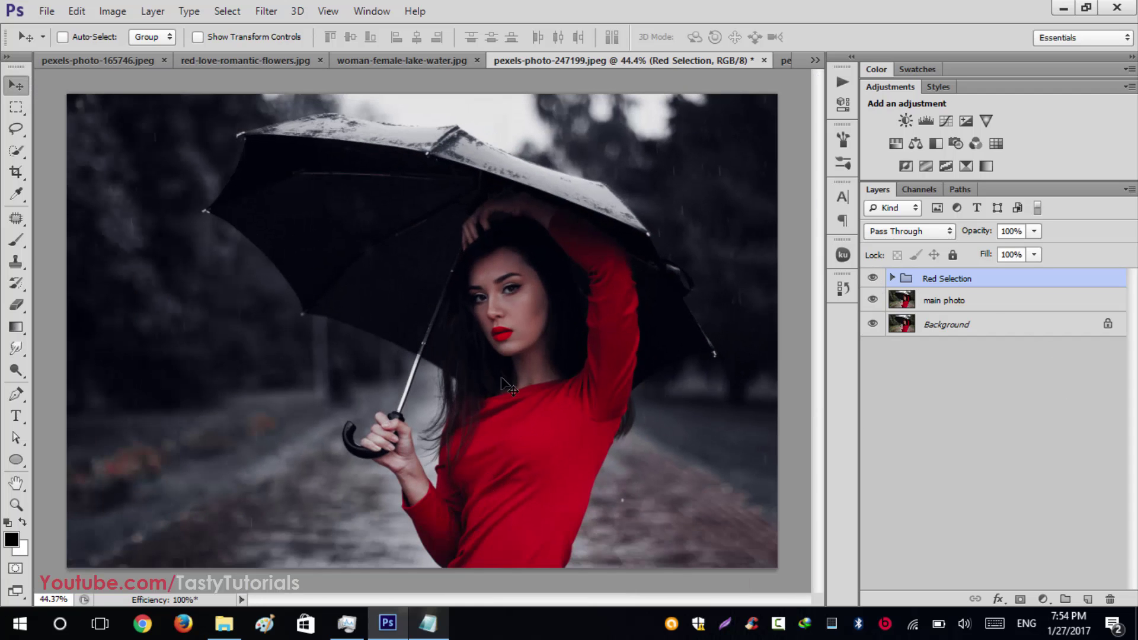
scroll(505, 351, up, 3)
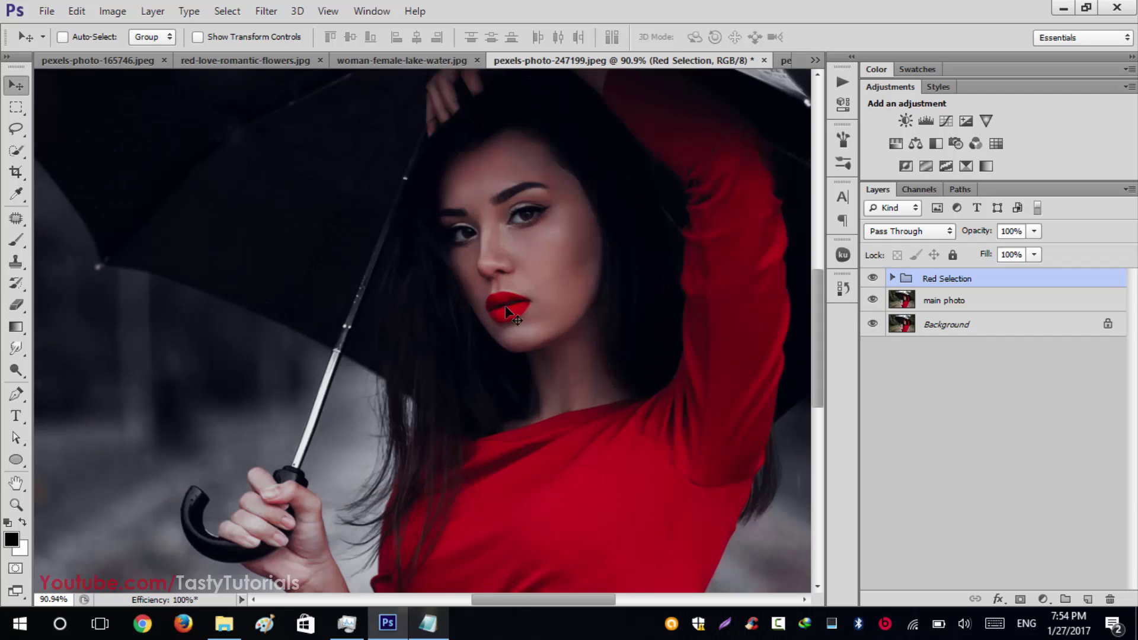
scroll(533, 332, down, 2)
scroll(505, 520, down, 2)
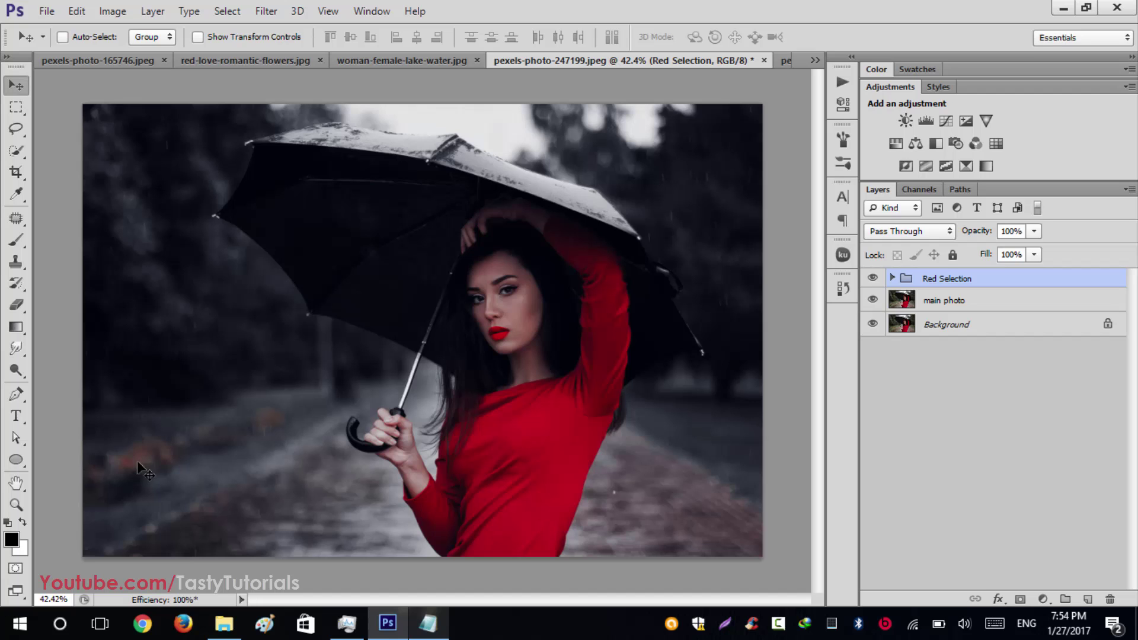
click(866, 285)
click(867, 285)
click(870, 280)
scroll(689, 287, up, 1)
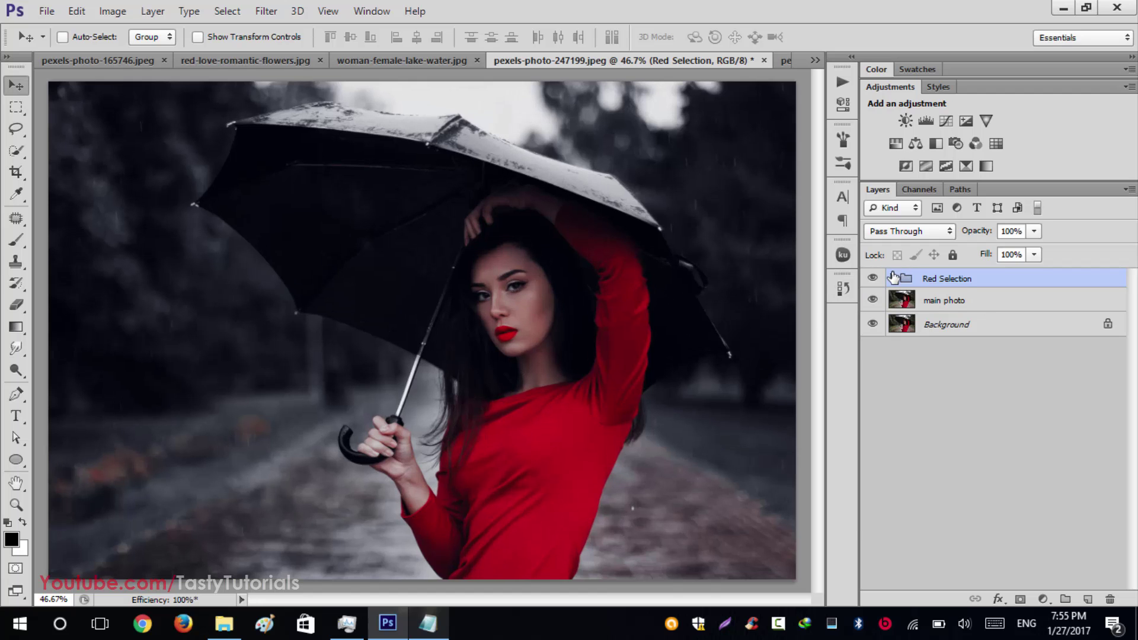
Expand the Red Selection group and toggle individual layers such as darkish red and Hue/Saturation 2 to compare their effects
click(892, 277)
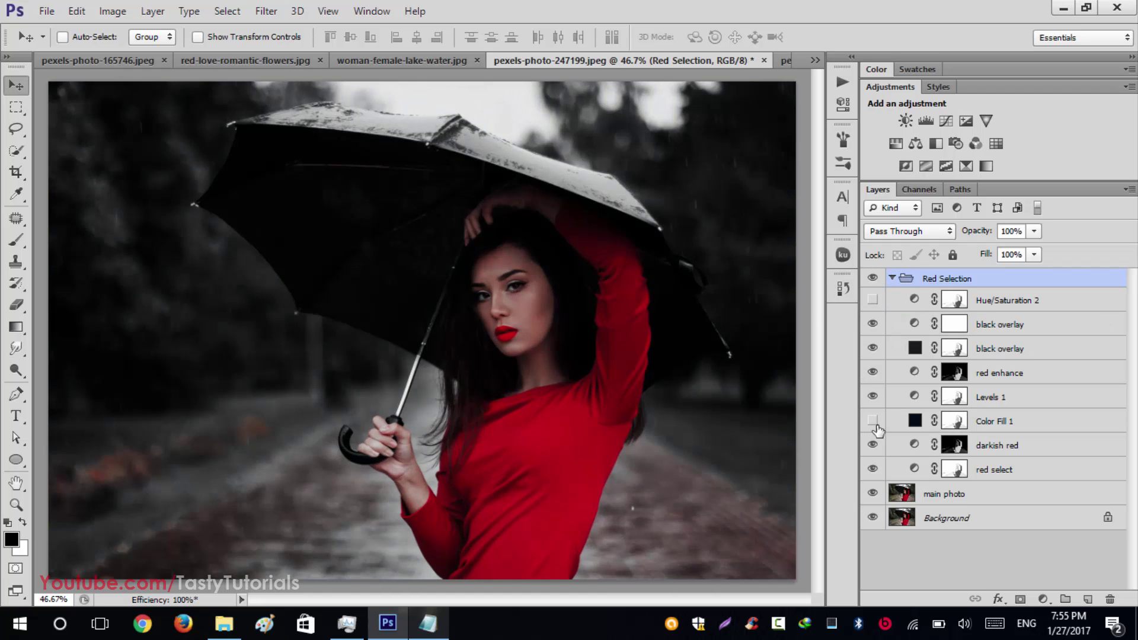
click(872, 444)
click(872, 444)
click(872, 300)
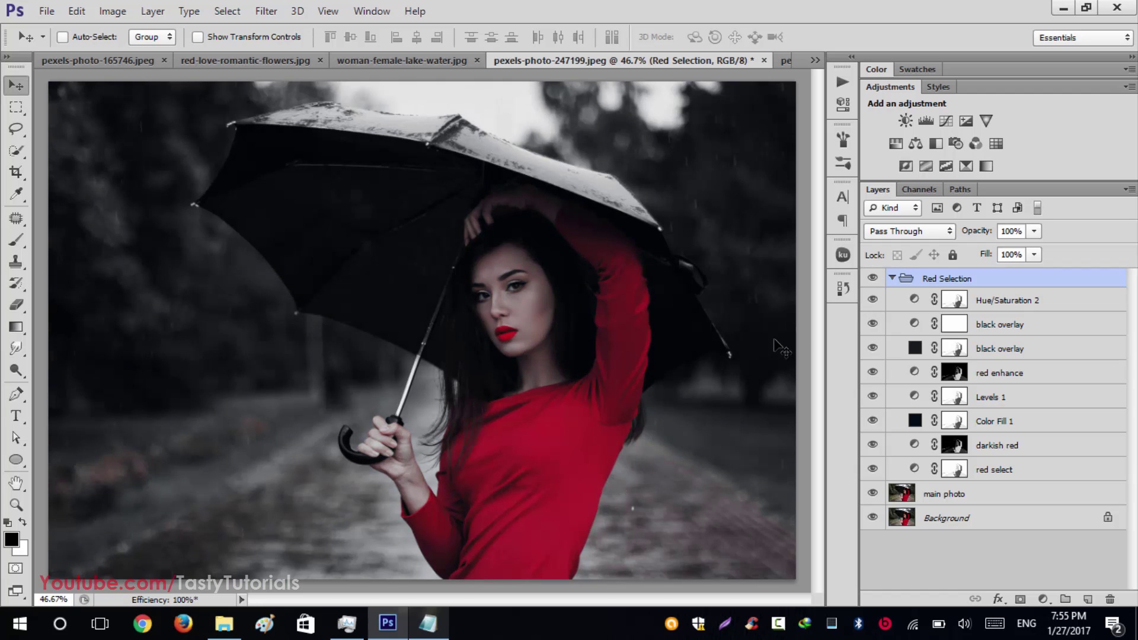
click(872, 300)
scroll(510, 316, down, 1)
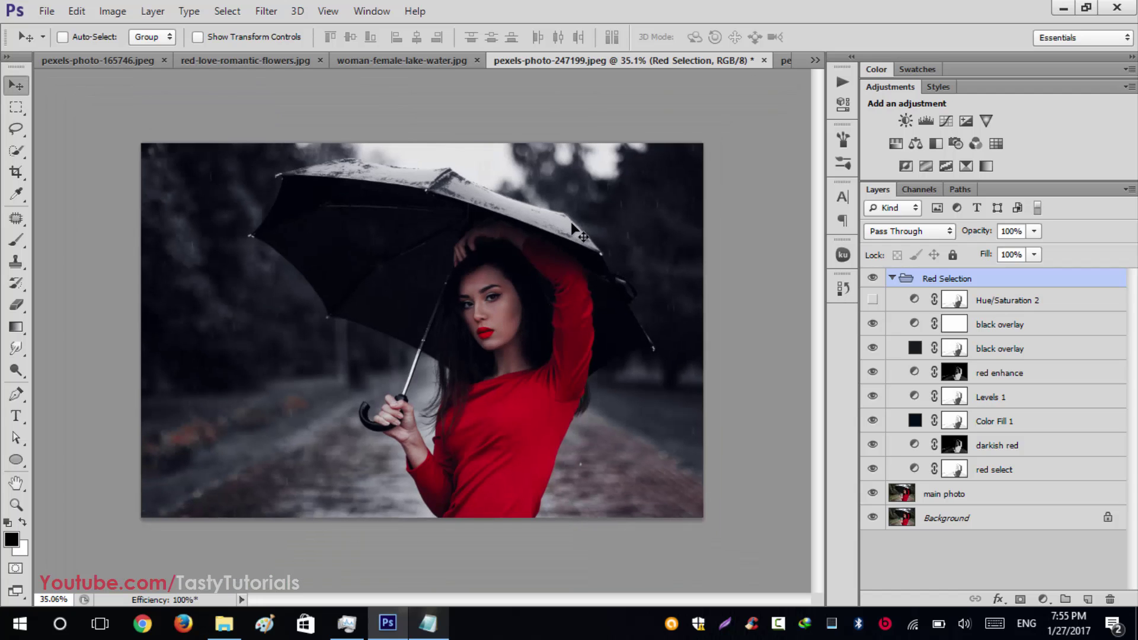
Switch to pexels-photo-221342.jpeg, run Play The Action from the Red Selection set on it, and collapse the actions list
click(783, 64)
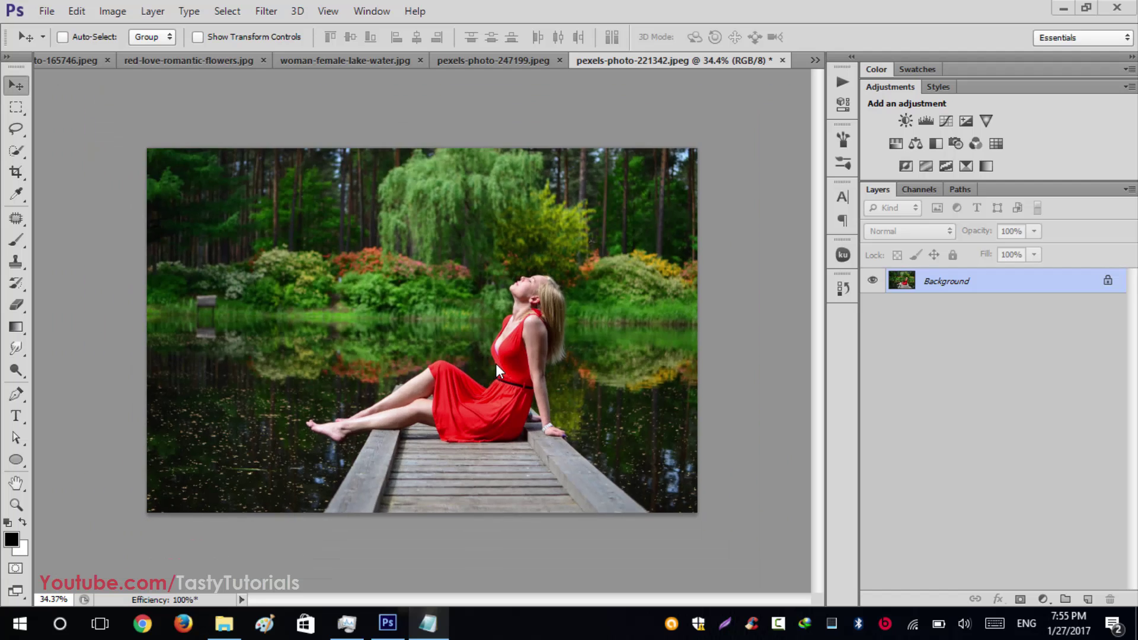
scroll(496, 364, up, 1)
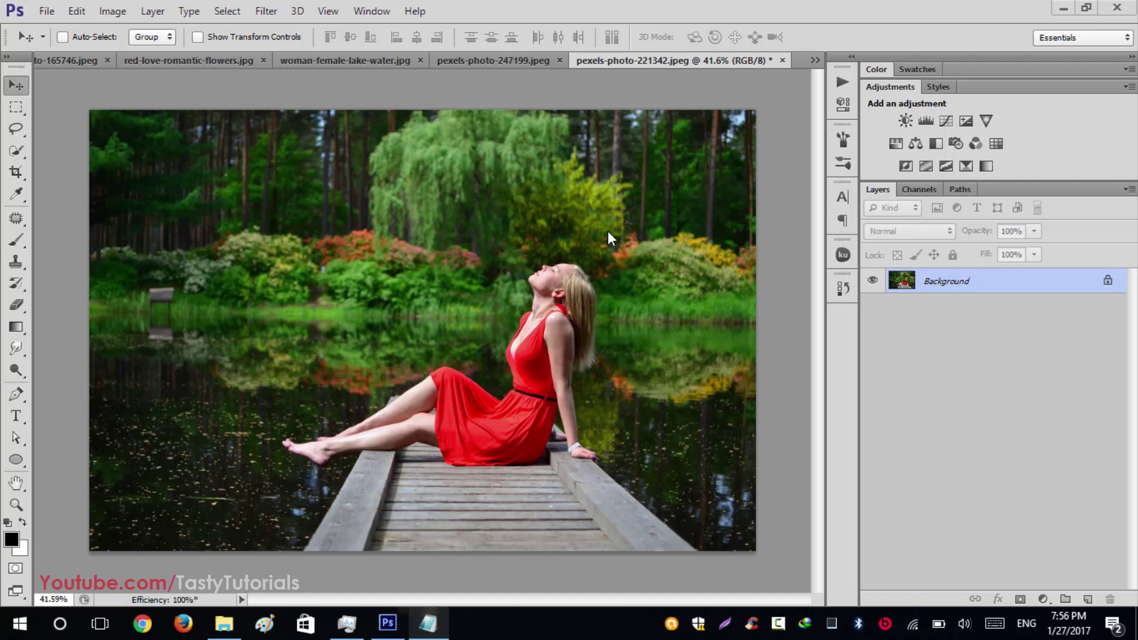
click(842, 83)
scroll(726, 427, up, 2)
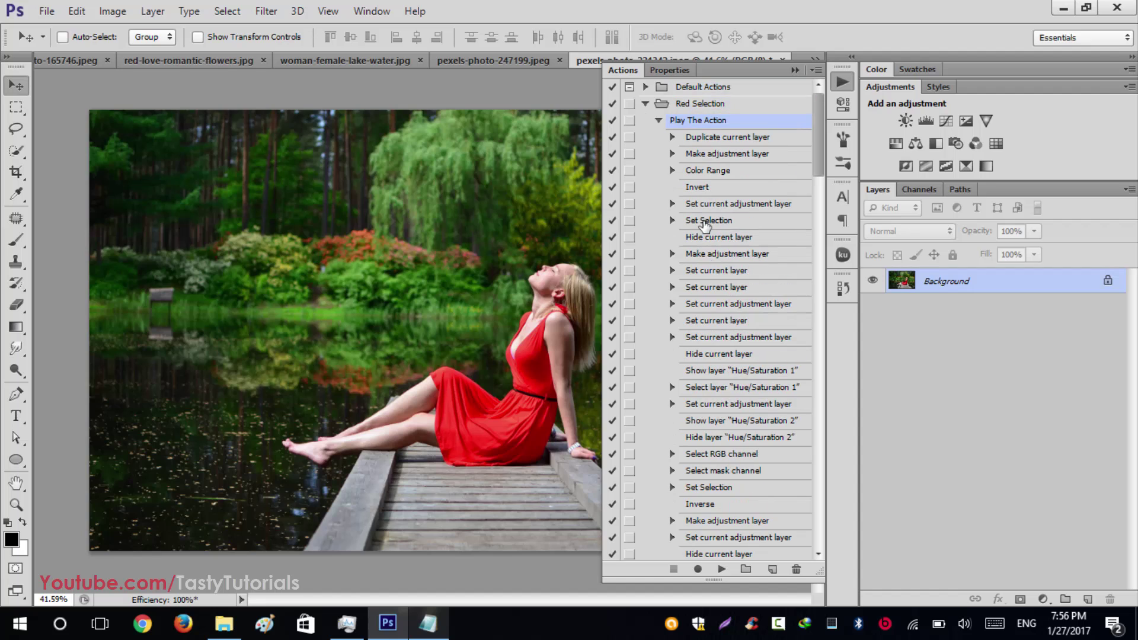
click(720, 570)
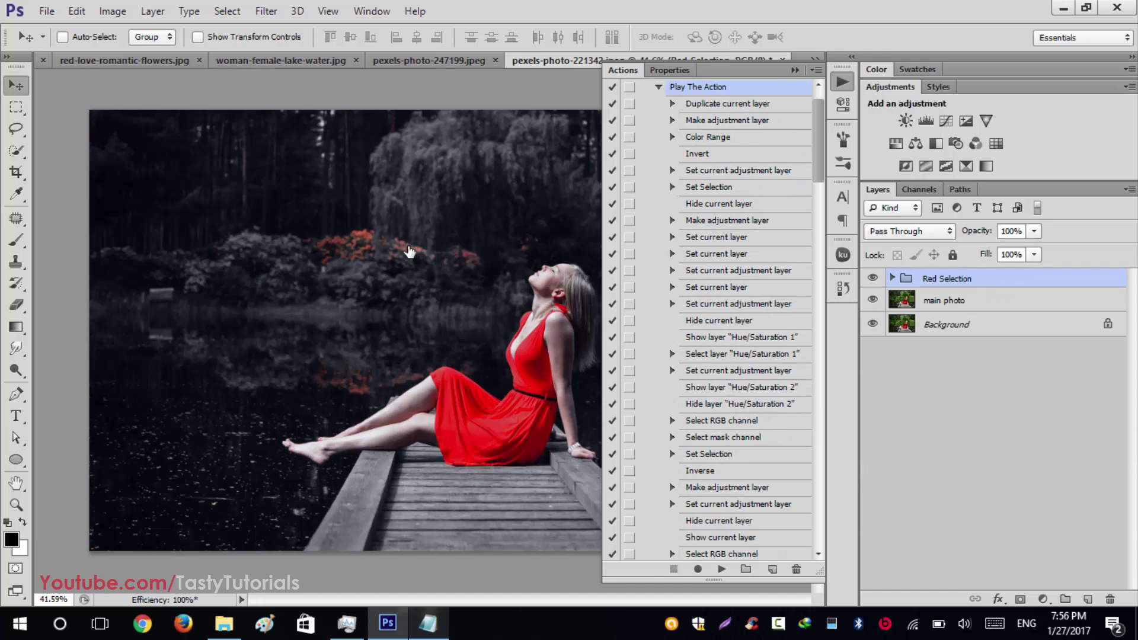
click(795, 70)
Examine the processed dock photo up close and as a whole, checking the red dress, the skin and the background
scroll(442, 304, up, 2)
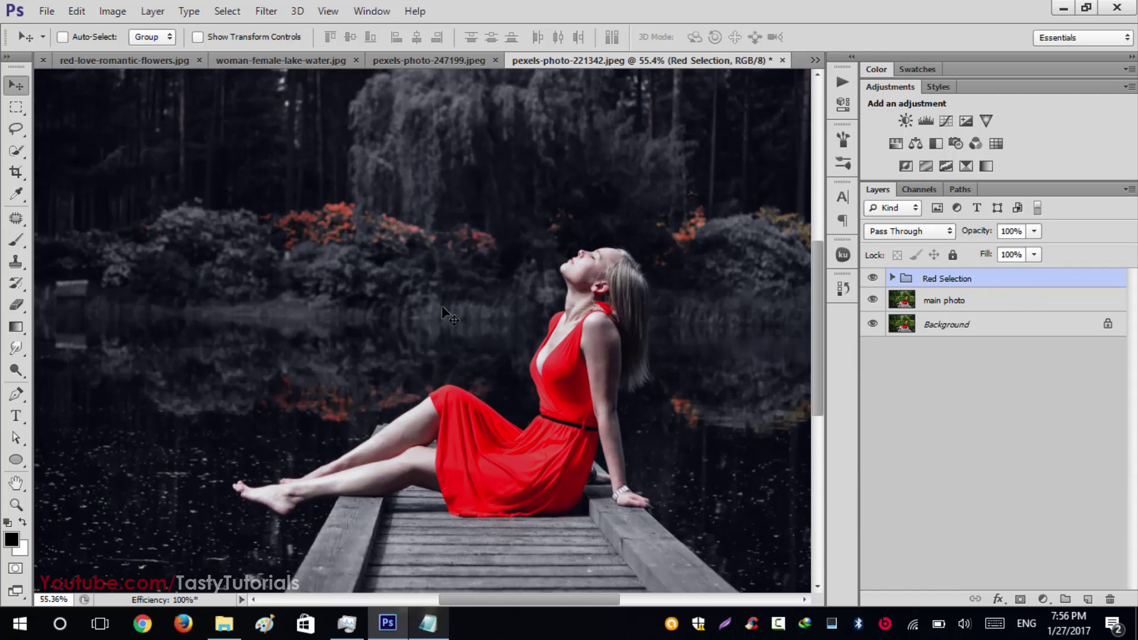
scroll(439, 328, down, 2)
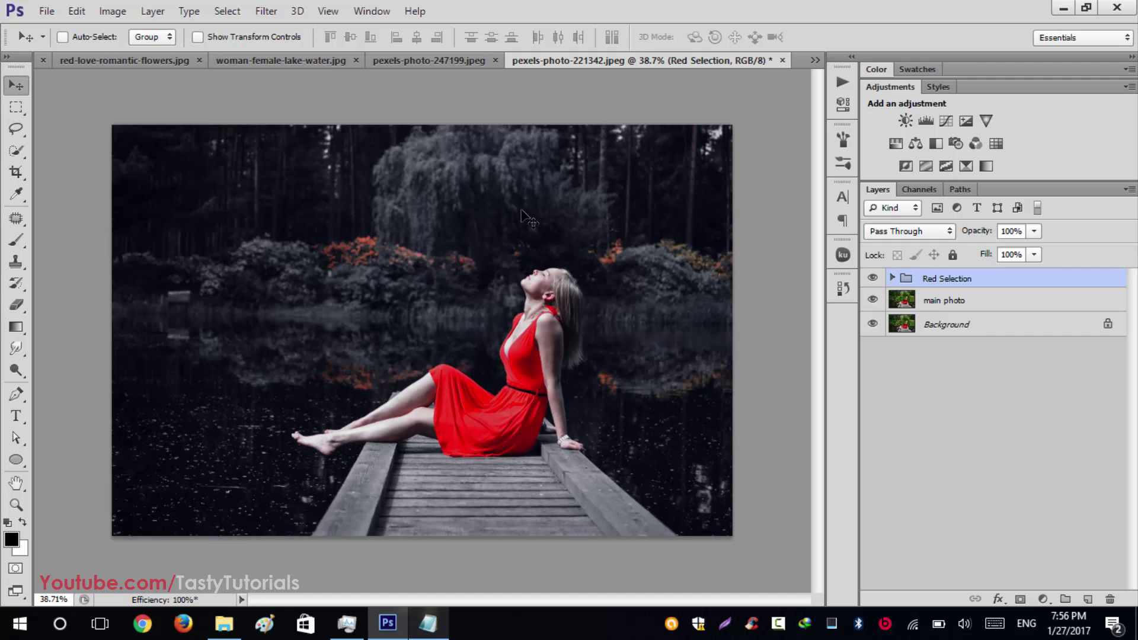
scroll(518, 249, up, 2)
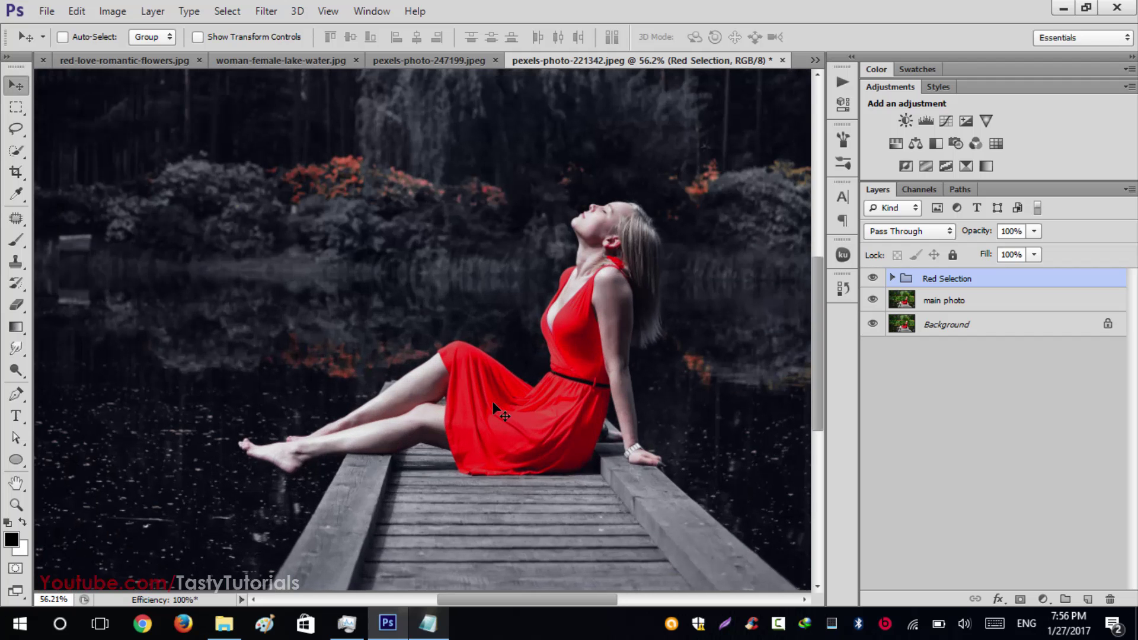
scroll(492, 401, up, 3)
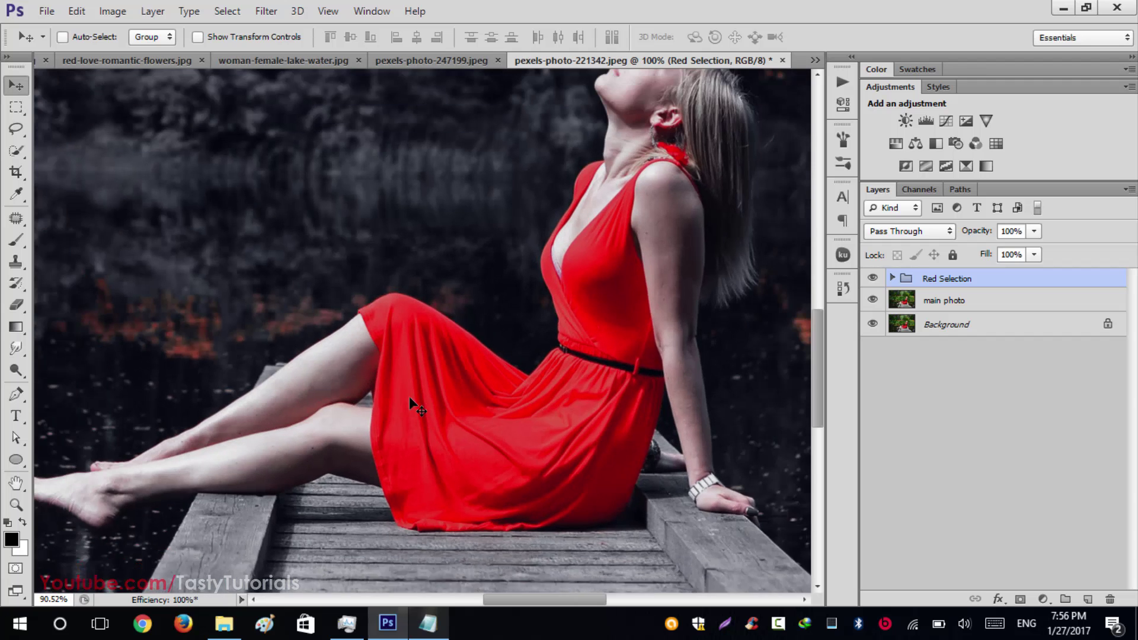
scroll(410, 397, down, 1)
scroll(166, 453, up, 2)
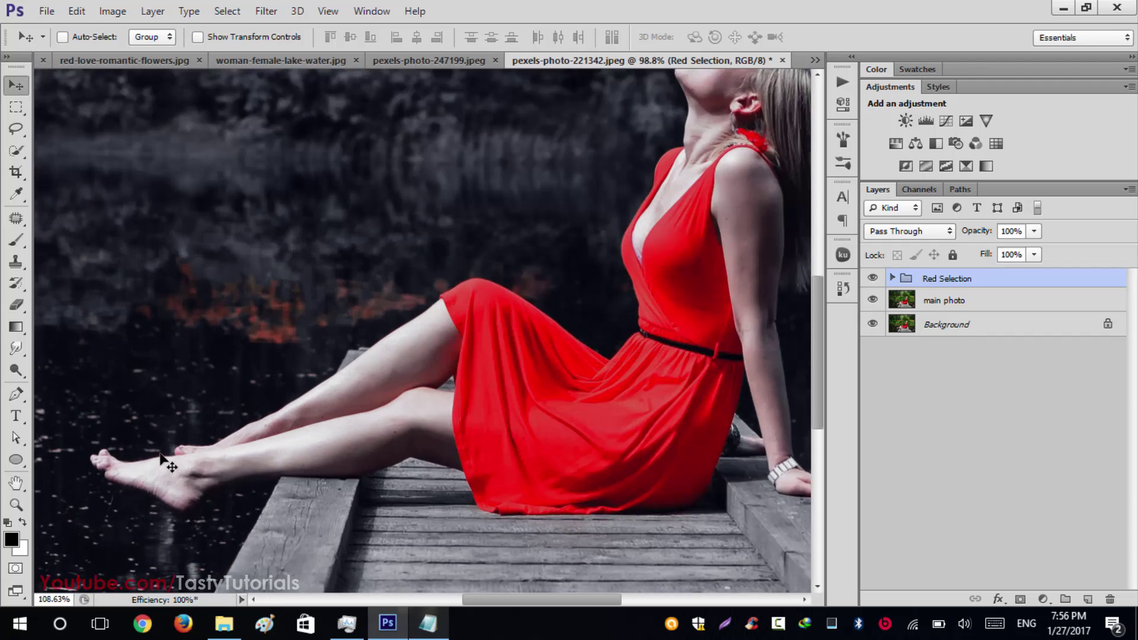
scroll(341, 462, up, 2)
scroll(463, 424, down, 2)
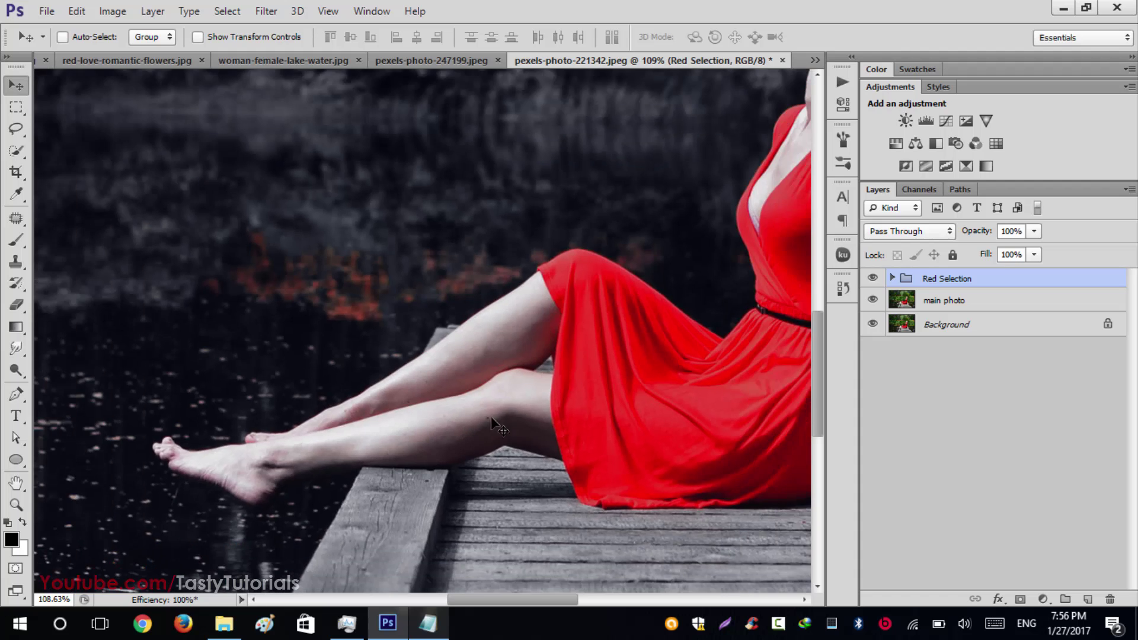
scroll(514, 373, down, 2)
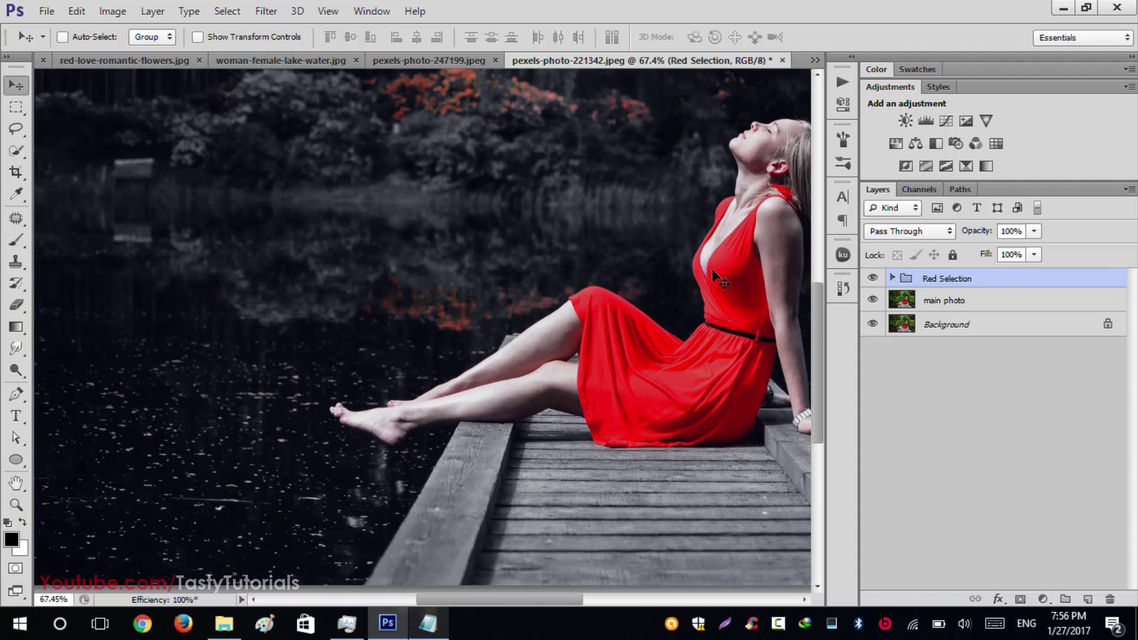
scroll(621, 368, down, 2)
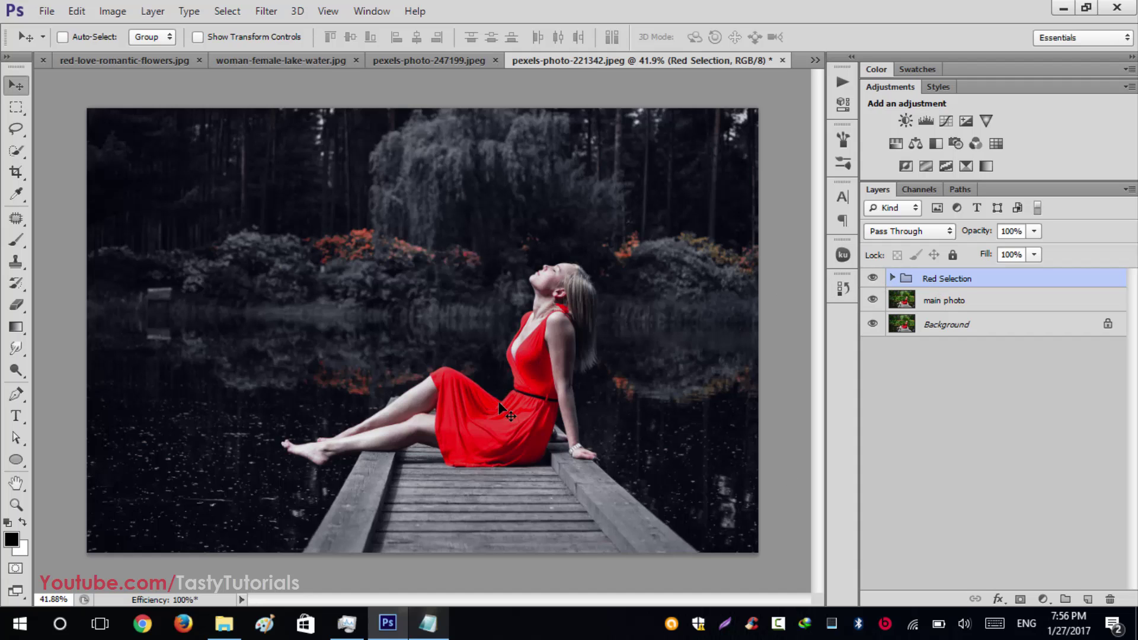
scroll(537, 367, up, 1)
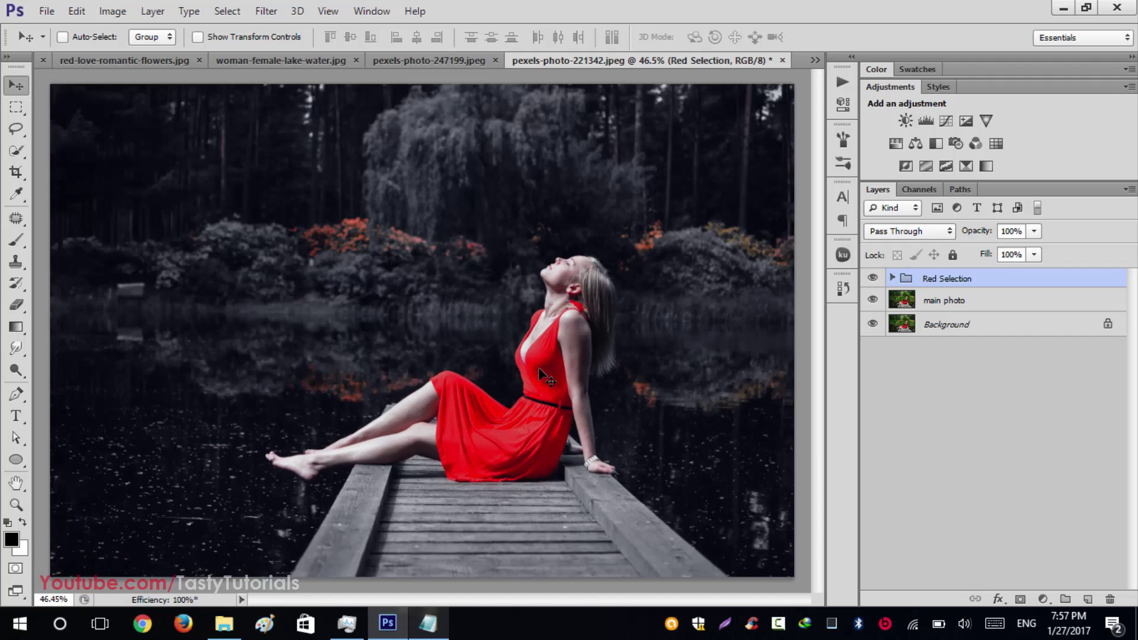
scroll(538, 367, down, 2)
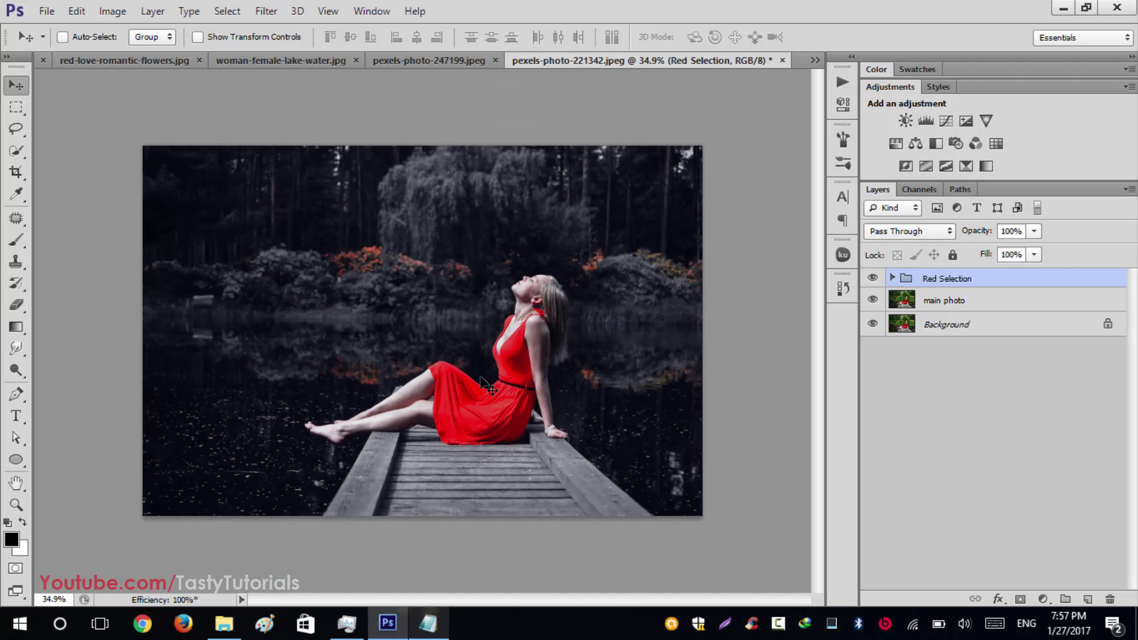
Expand the Red Selection group and toggle Hue/Saturation 2, red select and darkish red to compare each layer's effect on the dock photo
scroll(480, 377, up, 1)
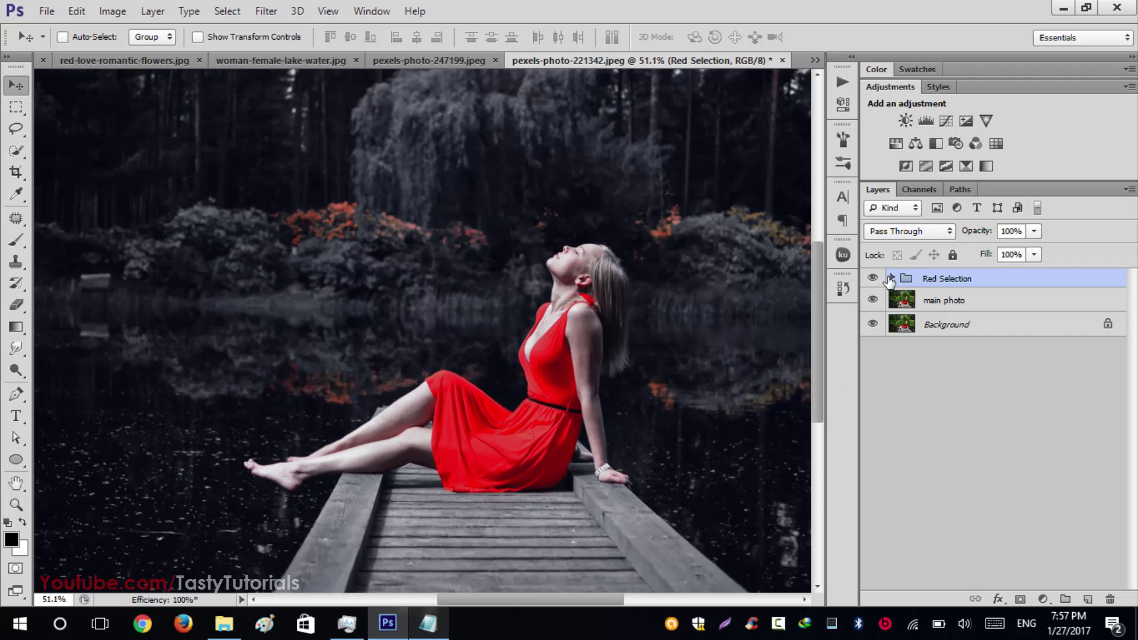
click(891, 278)
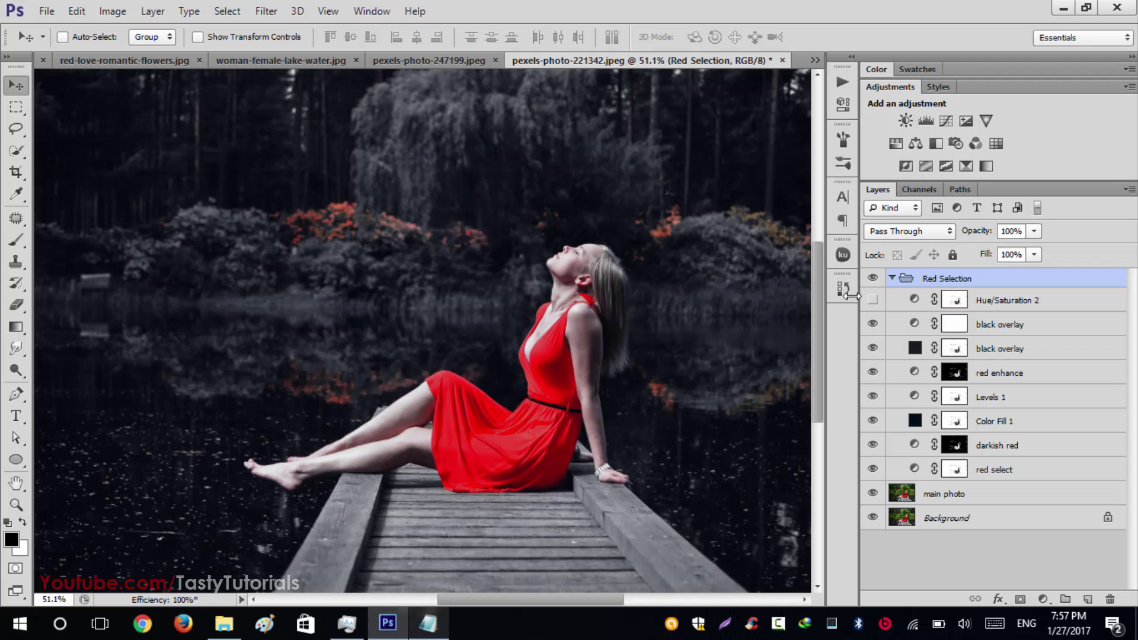
scroll(481, 344, down, 1)
click(873, 300)
click(873, 299)
click(873, 472)
click(873, 471)
click(872, 444)
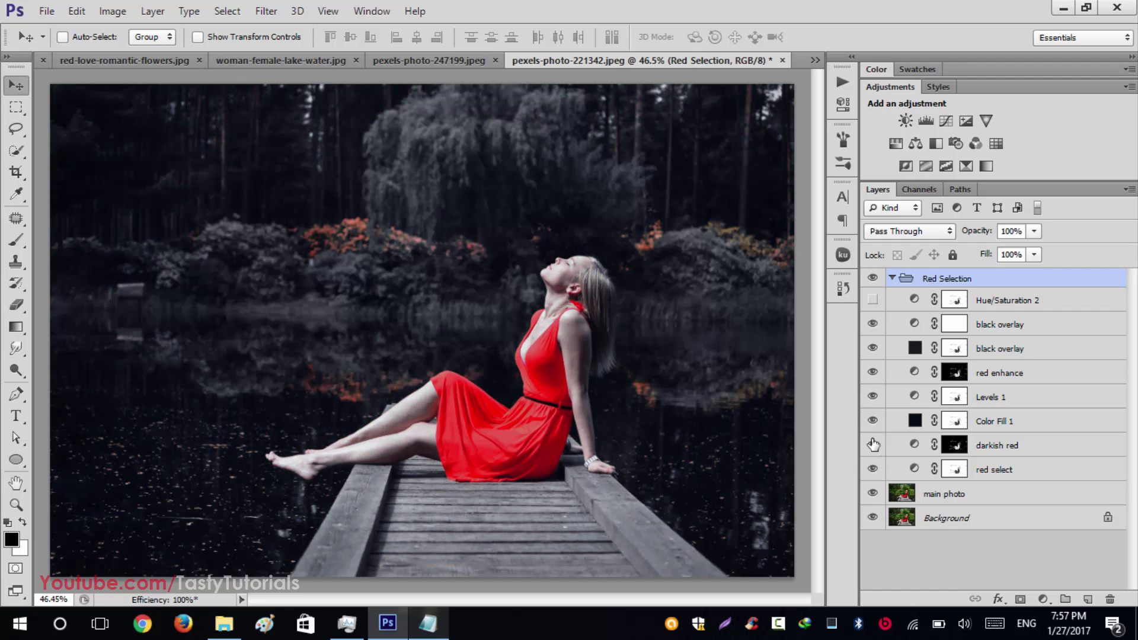
click(872, 445)
Hide the Color Fill 1 layer in the Red Selection group after comparing the photo with and without it
click(873, 422)
key(ctrl+minus)
key(ctrl+0)
click(871, 422)
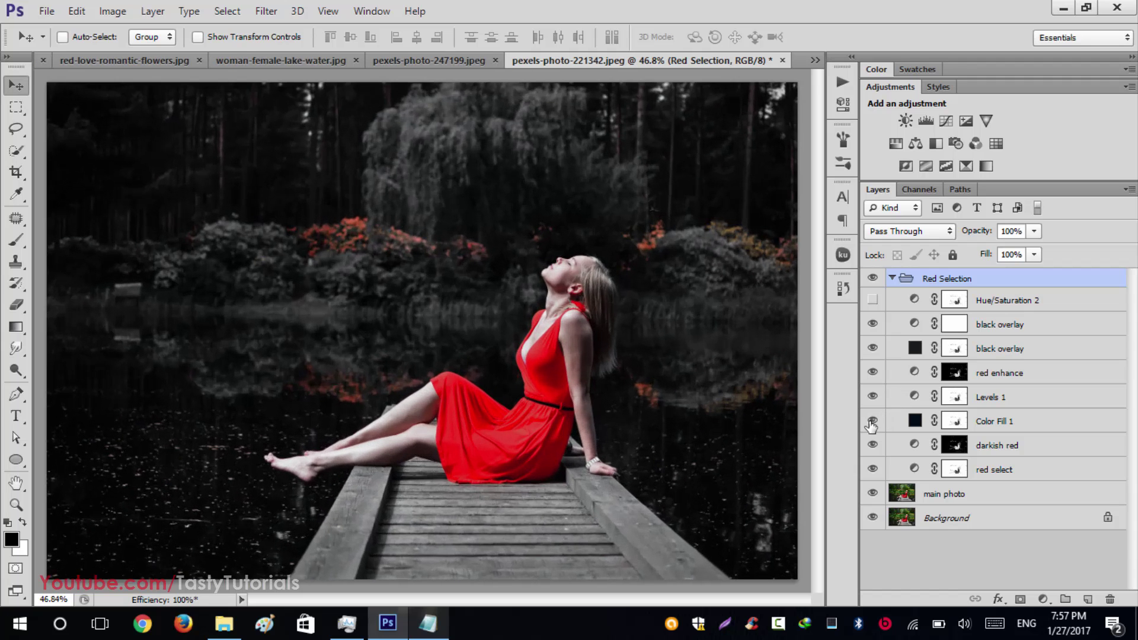
click(871, 418)
Compare the photo with red enhance and the whole Red Selection group toggled, and hide the upper black overlay layer
click(873, 372)
click(872, 373)
click(873, 372)
click(873, 372)
click(872, 279)
click(872, 279)
click(873, 324)
Compare the photo with the Red Selection group and the remaining black overlay hidden and shown, and collapse the group
click(873, 280)
click(872, 278)
click(873, 278)
click(872, 278)
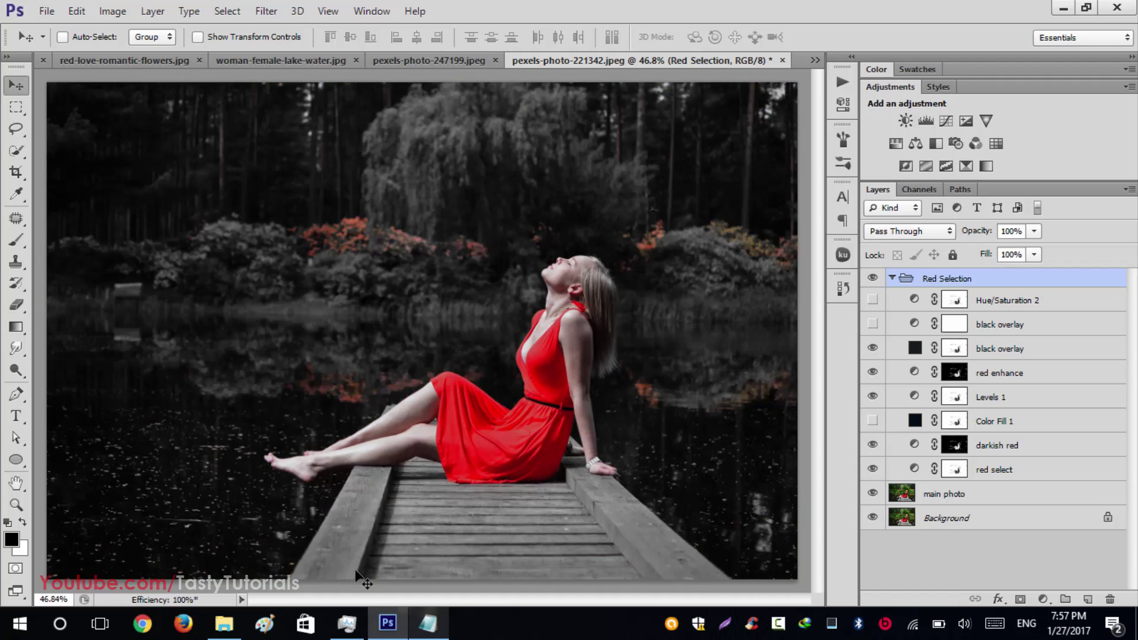
click(872, 347)
click(872, 348)
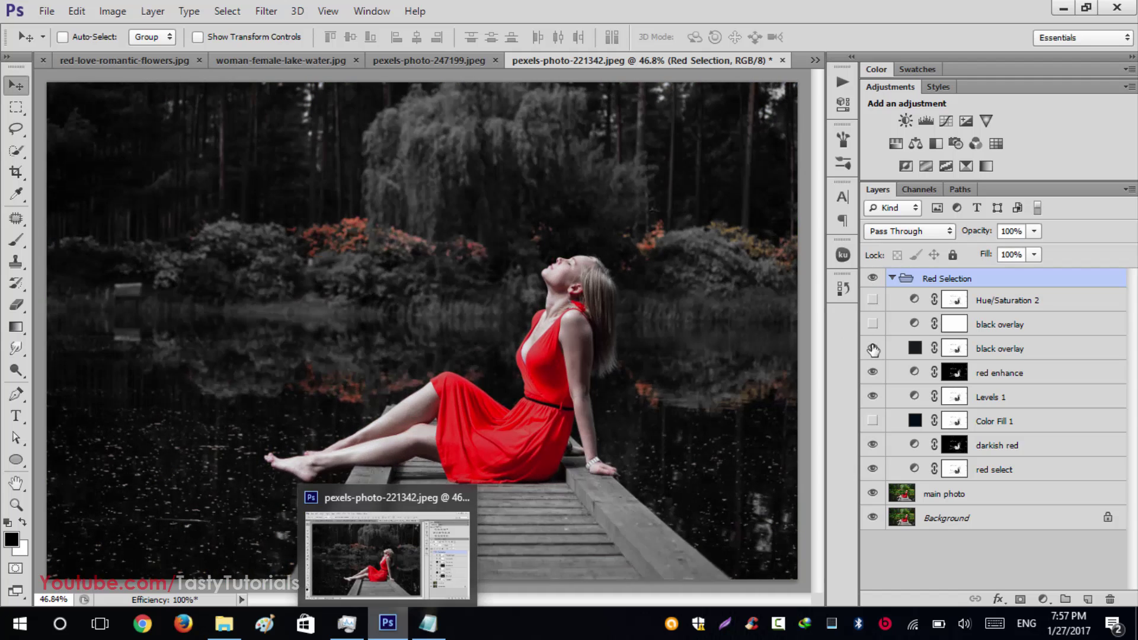
click(891, 278)
click(985, 372)
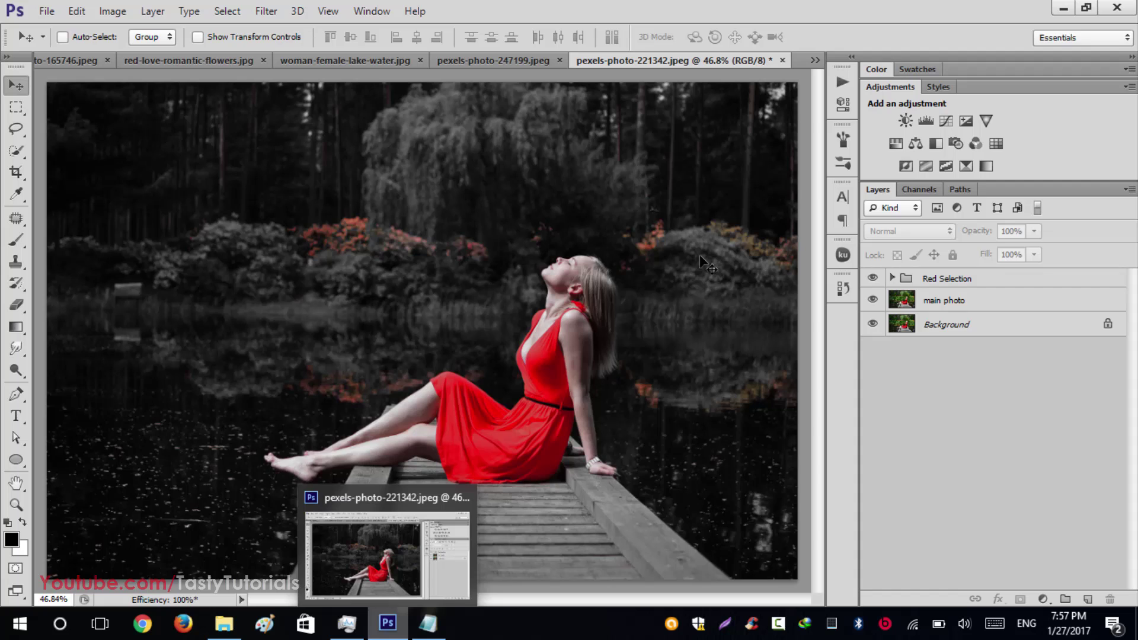
Add a Levels adjustment layer above the Red Selection group and raise the Blue channel's output black level and midtones slightly
scroll(699, 254, down, 1)
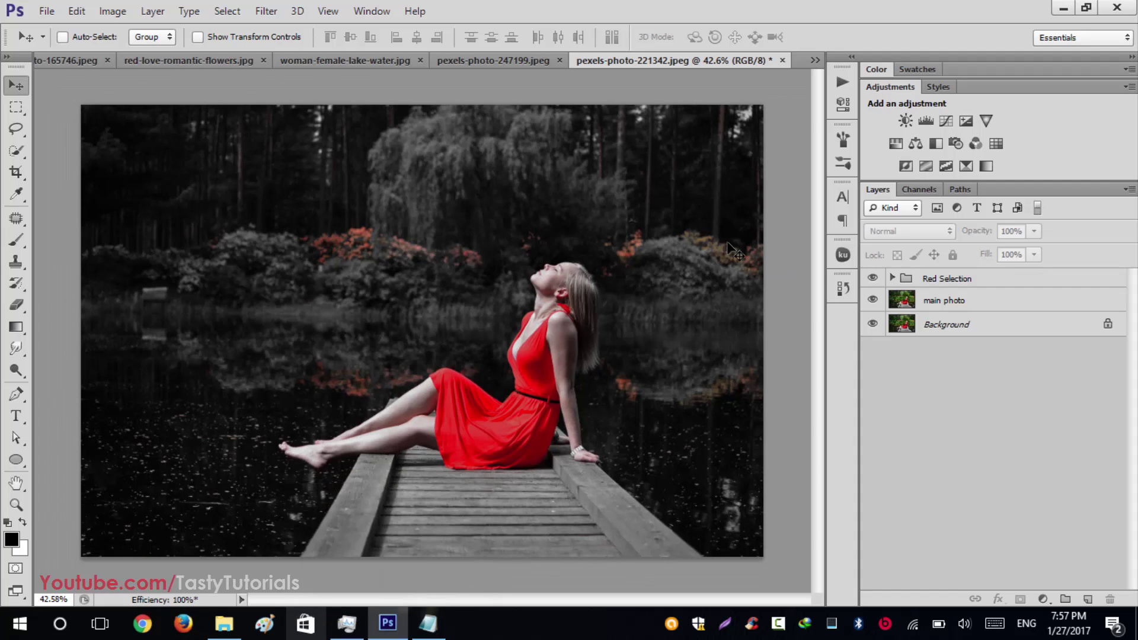
click(923, 119)
click(698, 154)
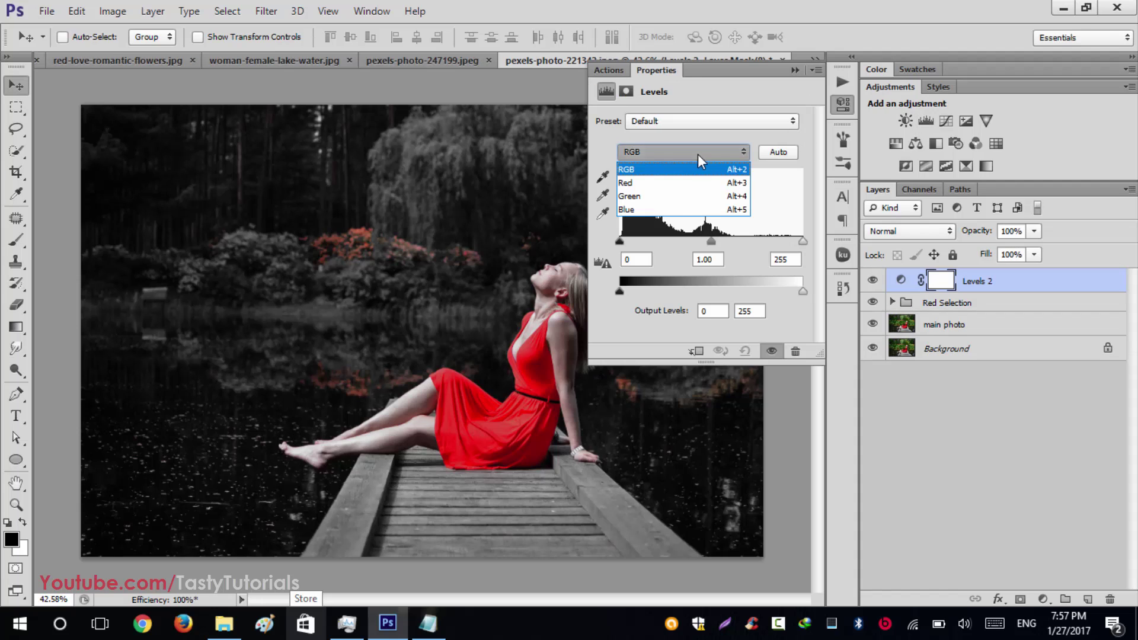
click(682, 211)
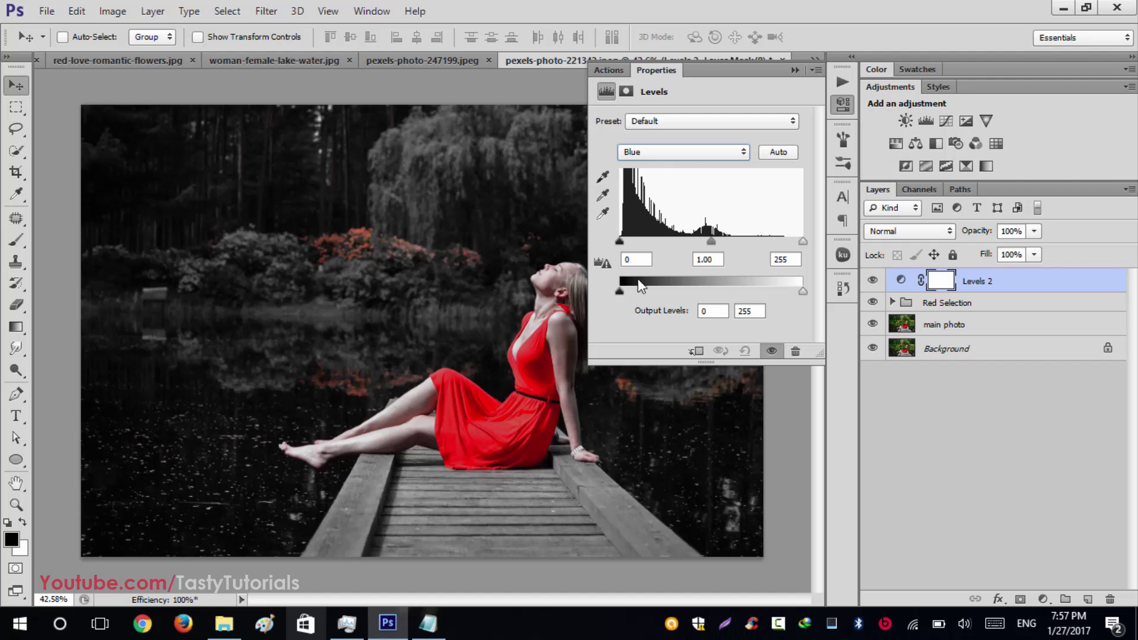
drag(634, 293, 638, 293)
drag(711, 241, 706, 242)
Set the Levels adjustment's Red channel to output black level 9 and midtone 1.08
click(688, 152)
click(682, 182)
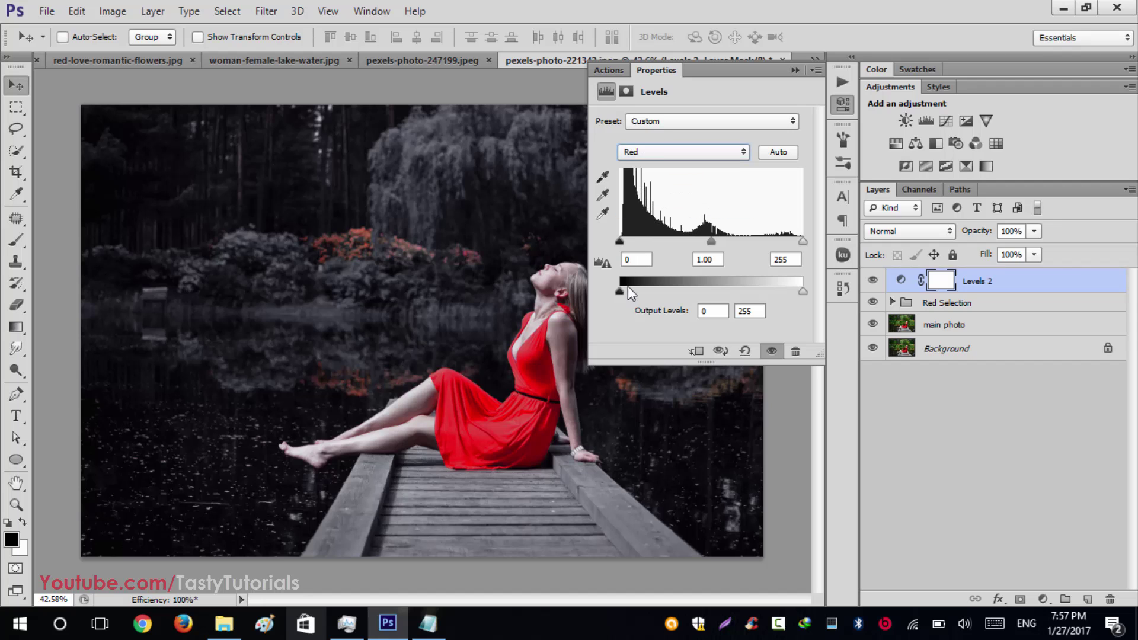
drag(621, 292, 626, 293)
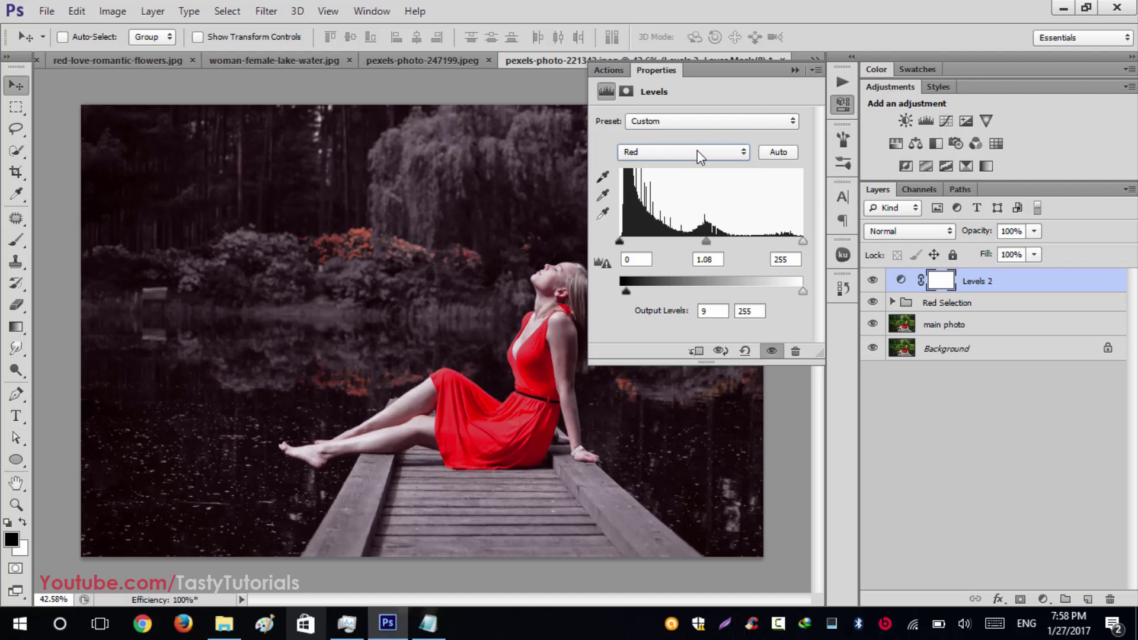
Try the Levels adjustment's Green channel with output black level 10 and midtone 0.86
click(697, 151)
click(645, 192)
drag(623, 287, 628, 293)
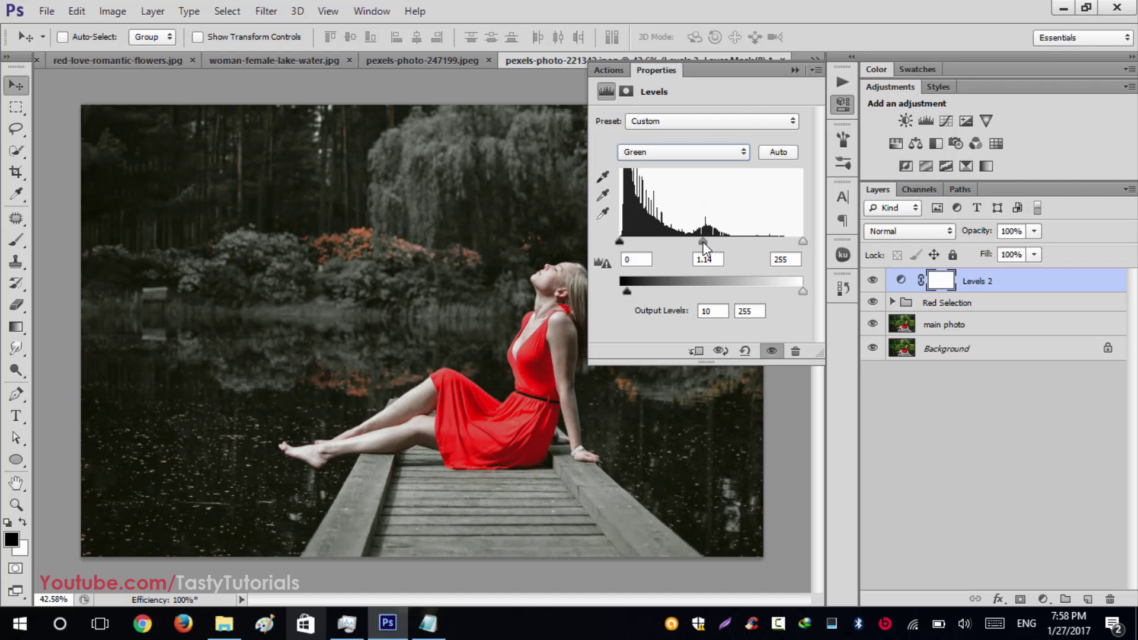
drag(713, 244, 720, 243)
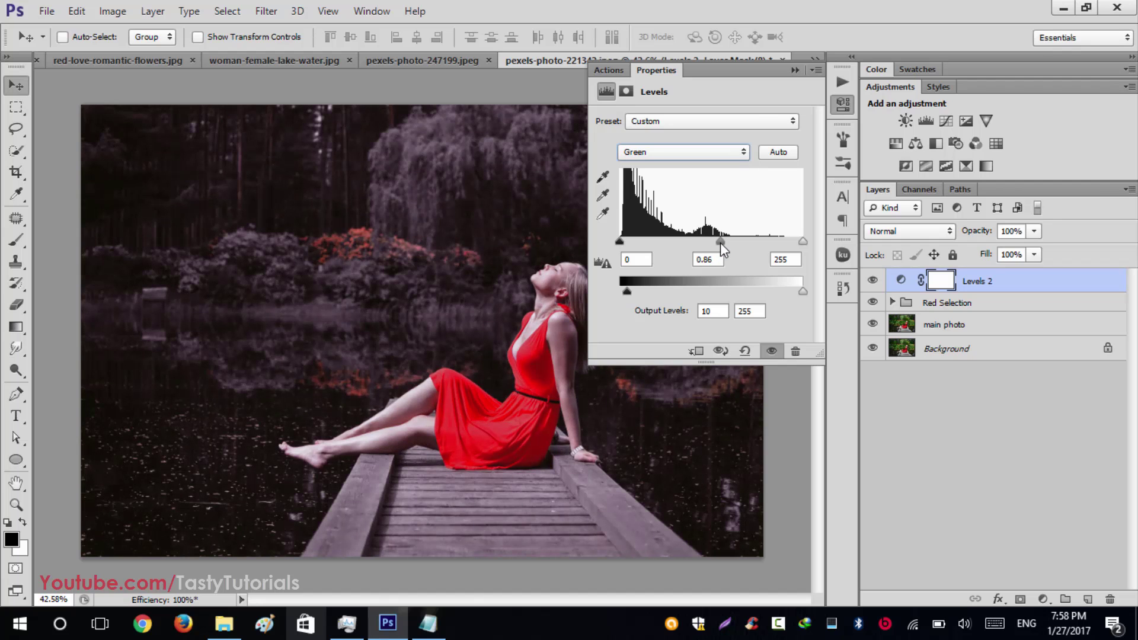
Reset the Green channel's midtone to 1 and output black level to 0, and close the Levels properties
double_click(710, 258)
text(1)
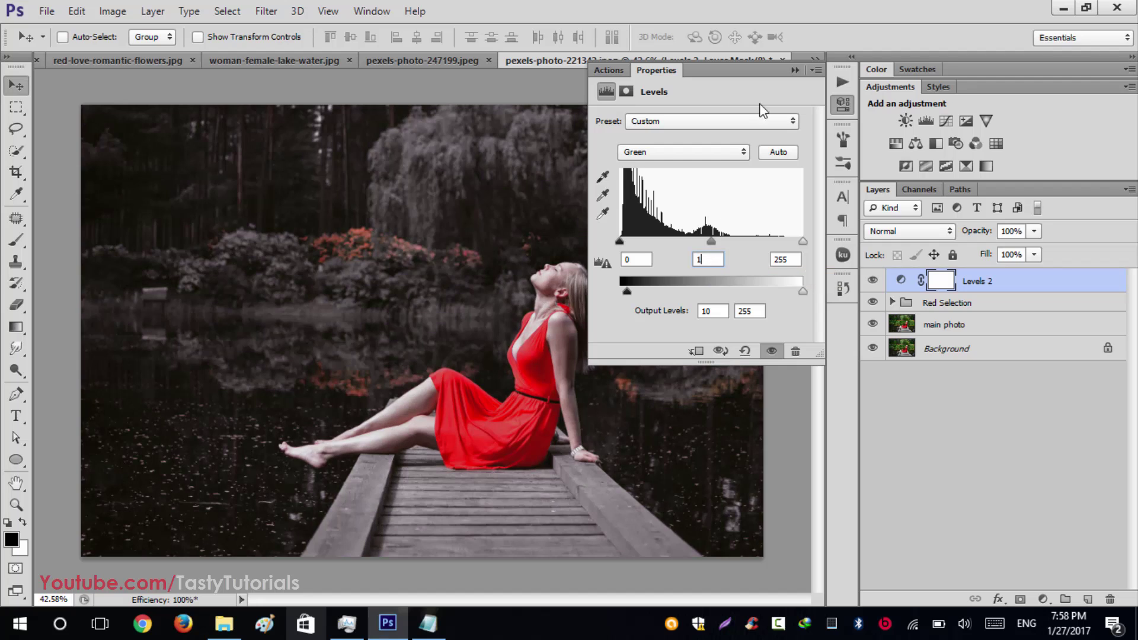
double_click(718, 311)
text(0)
click(795, 71)
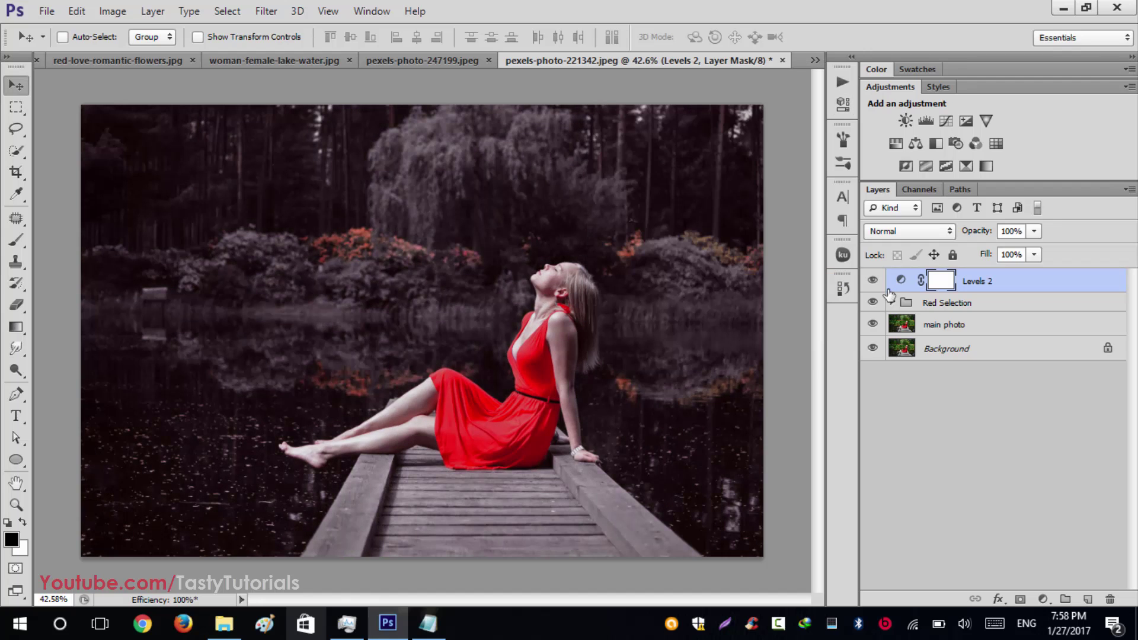
Examine the tinted dock photo up close, compare it with the Levels 2 layer toggled, and leave that layer hidden
scroll(477, 310, up, 1)
scroll(484, 319, up, 1)
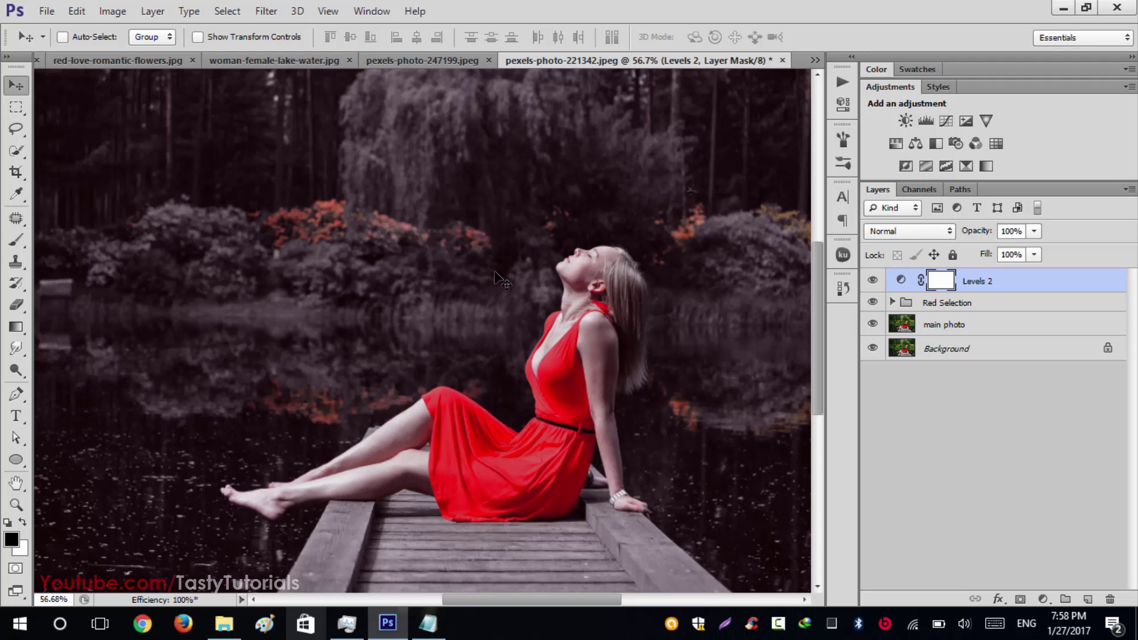
scroll(498, 279, down, 3)
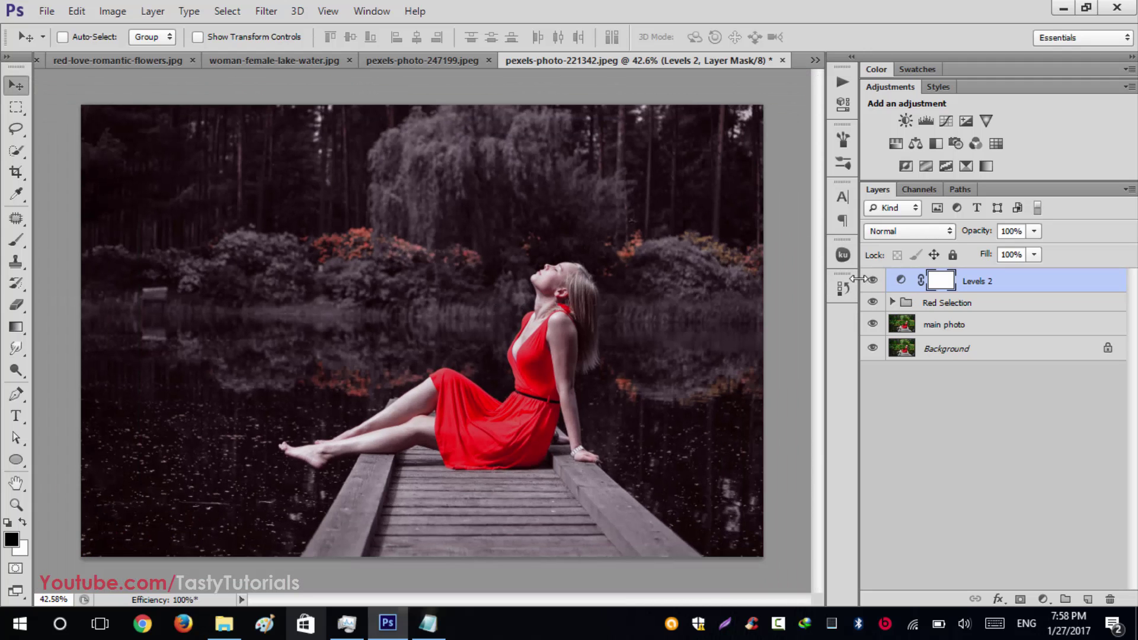
click(872, 281)
click(872, 280)
click(872, 281)
scroll(592, 311, down, 1)
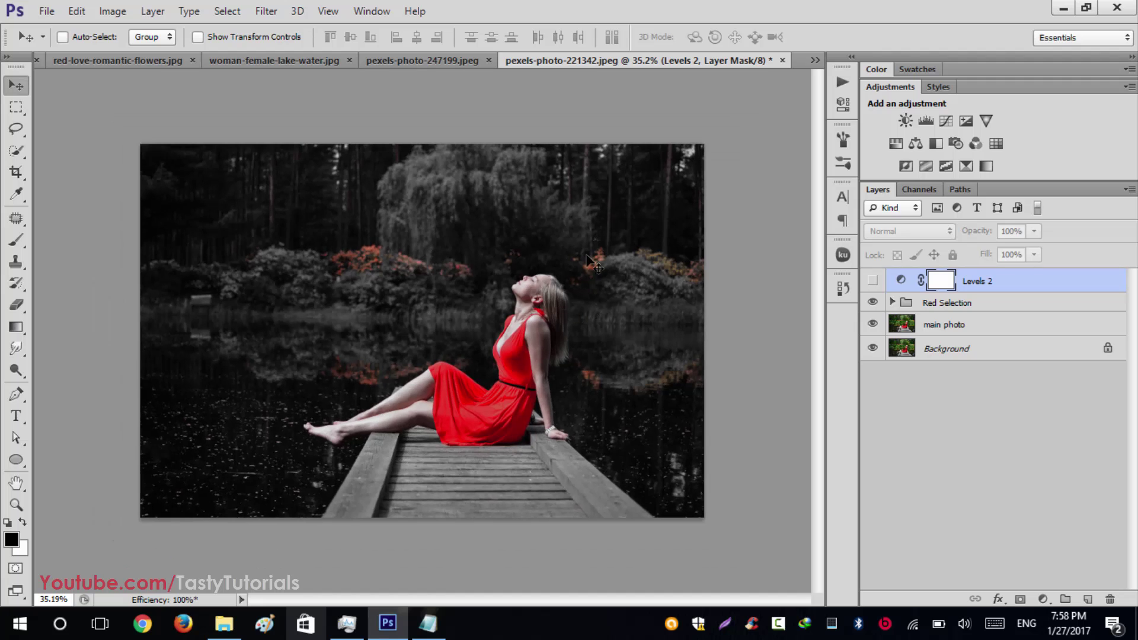
Deselect the Levels 2 layer and examine the finished dock photo without its tint
click(814, 60)
click(973, 396)
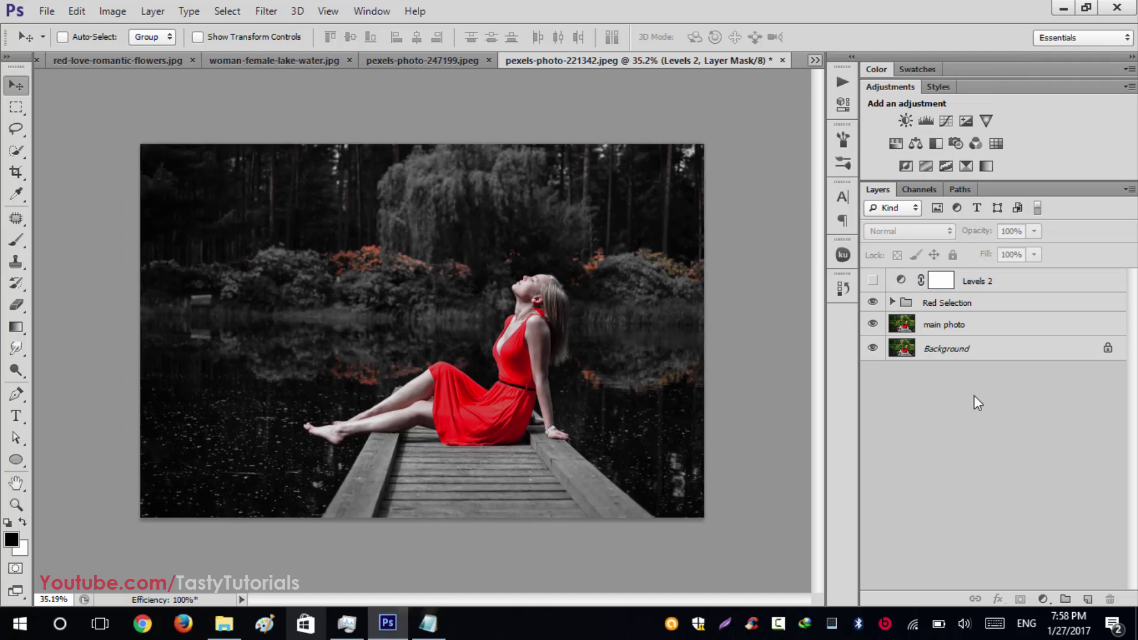
scroll(522, 325, up, 3)
scroll(522, 326, down, 1)
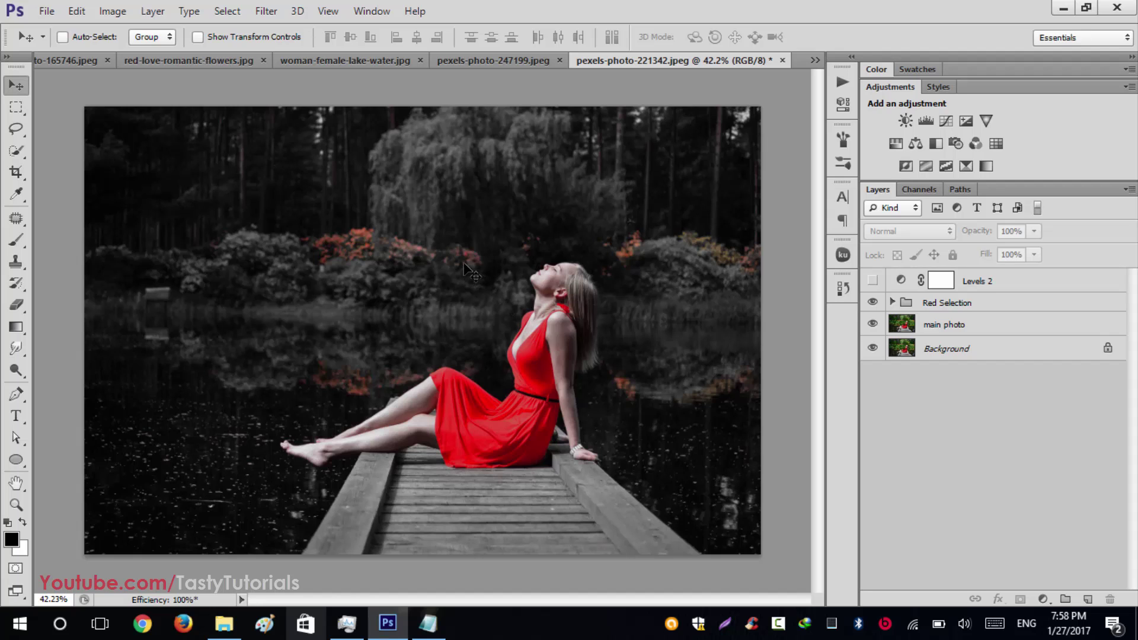
scroll(472, 272, up, 1)
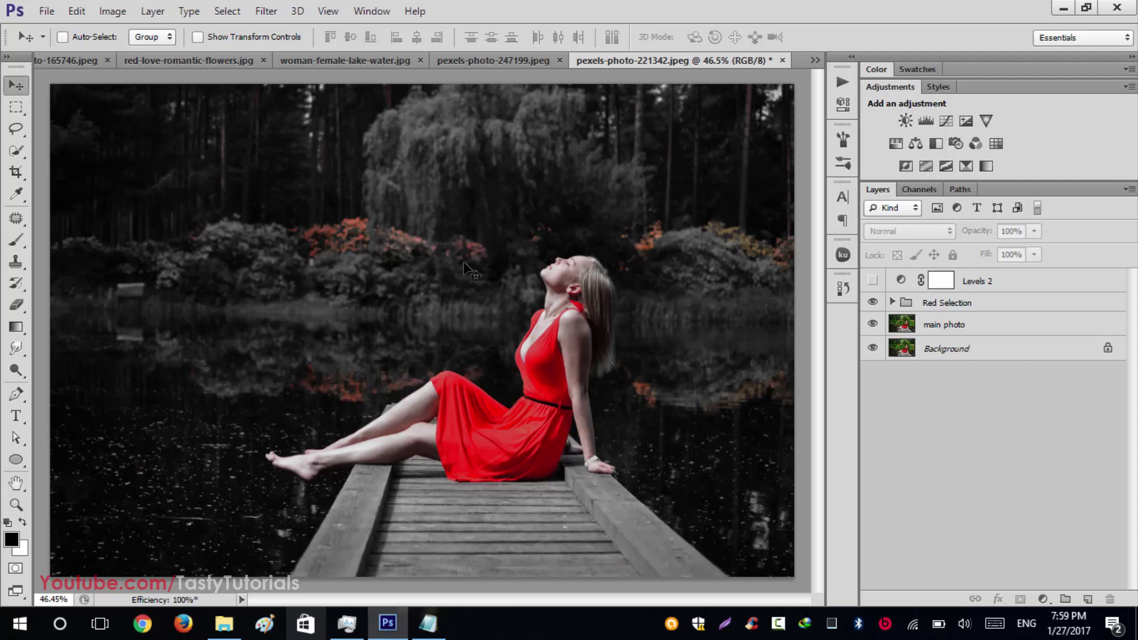
scroll(465, 264, down, 1)
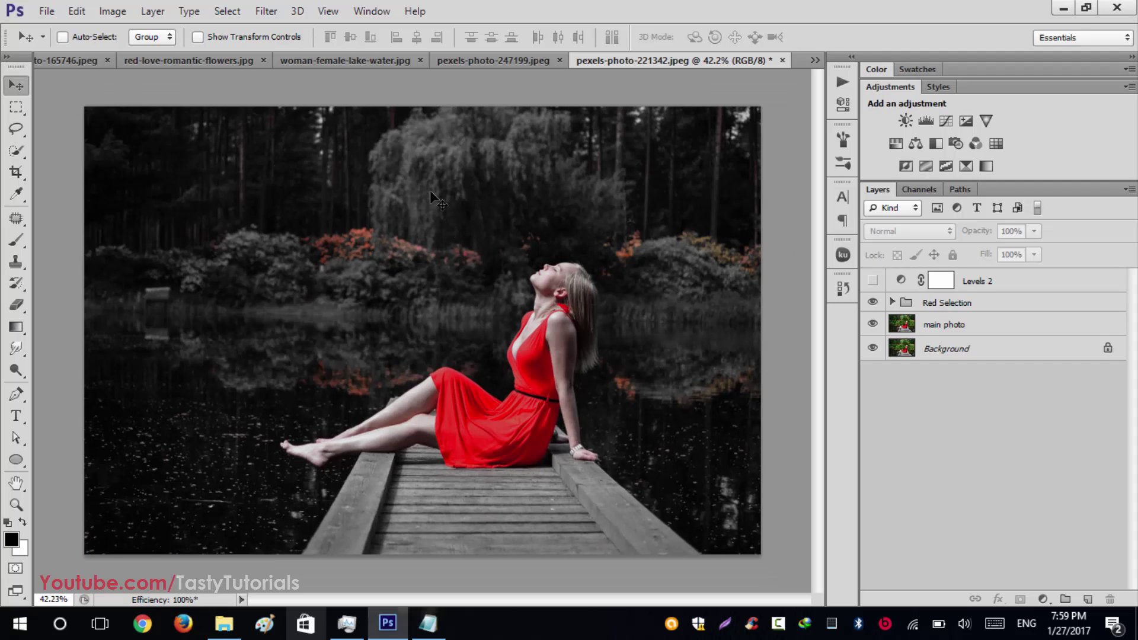